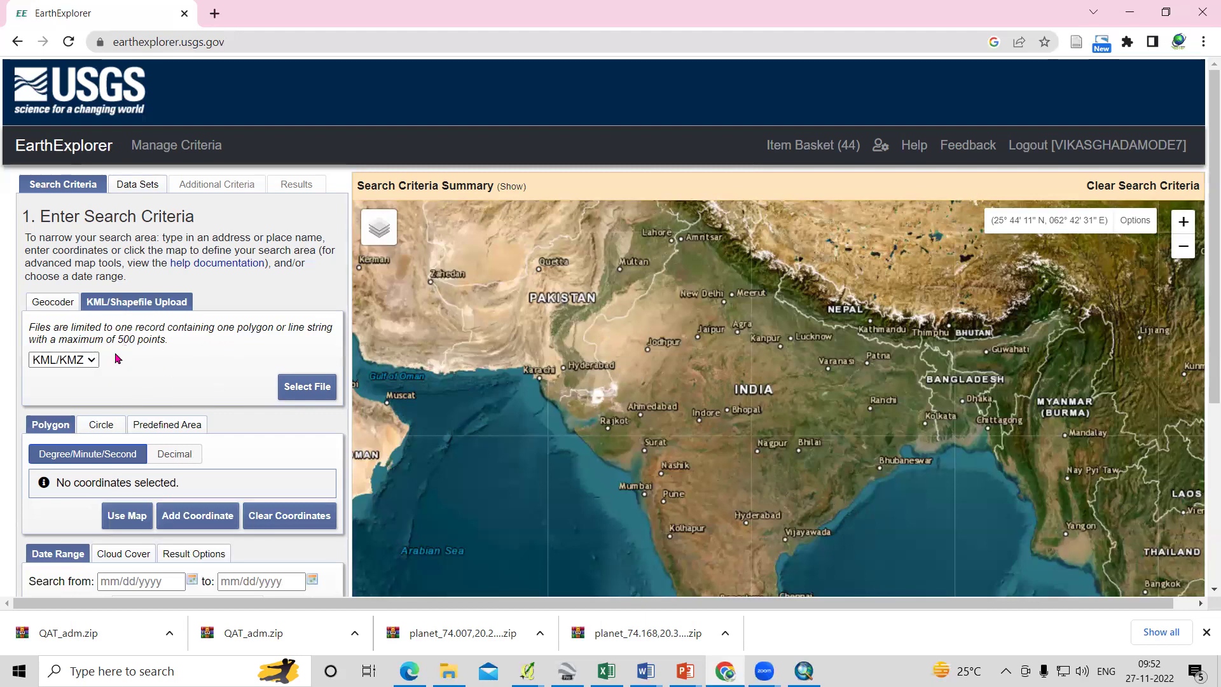
Leave the EarthExplorer KML upload page and bring Google Earth Pro's Maharashtra view to the front.
drag(118, 340, 147, 341)
click(186, 363)
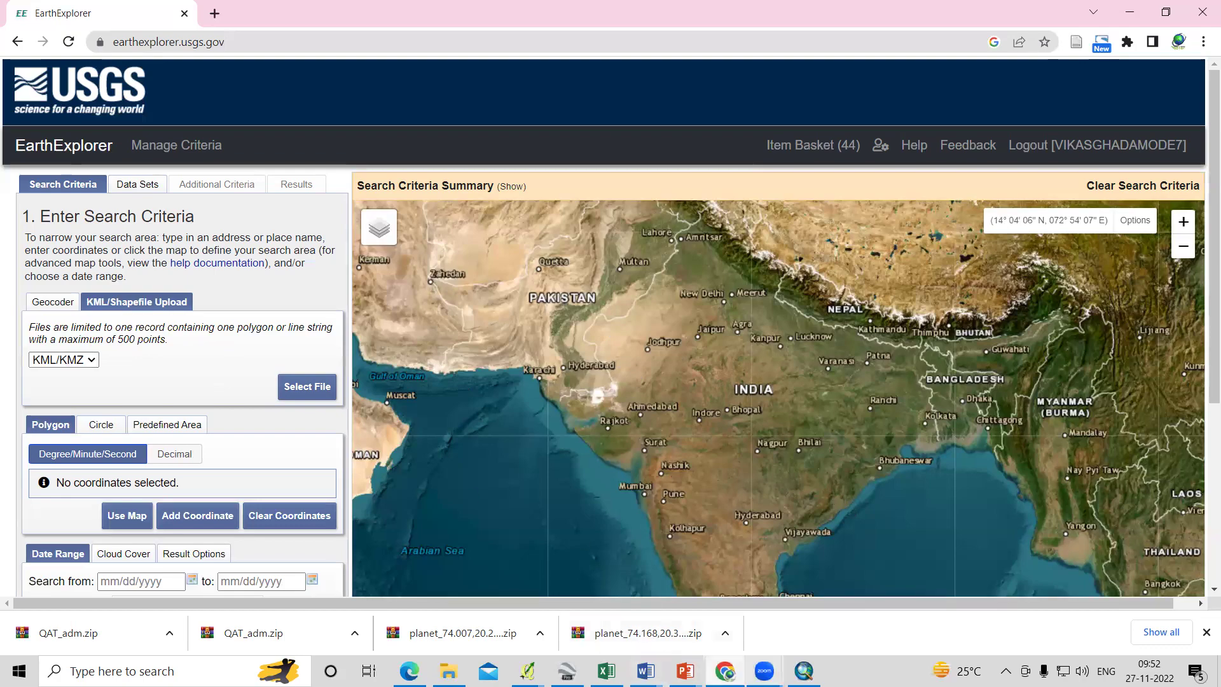
click(566, 671)
Zoom and pan Google Earth Pro to centre the Aurangabad boundary, ready for a new polygon.
scroll(655, 358, down, 2)
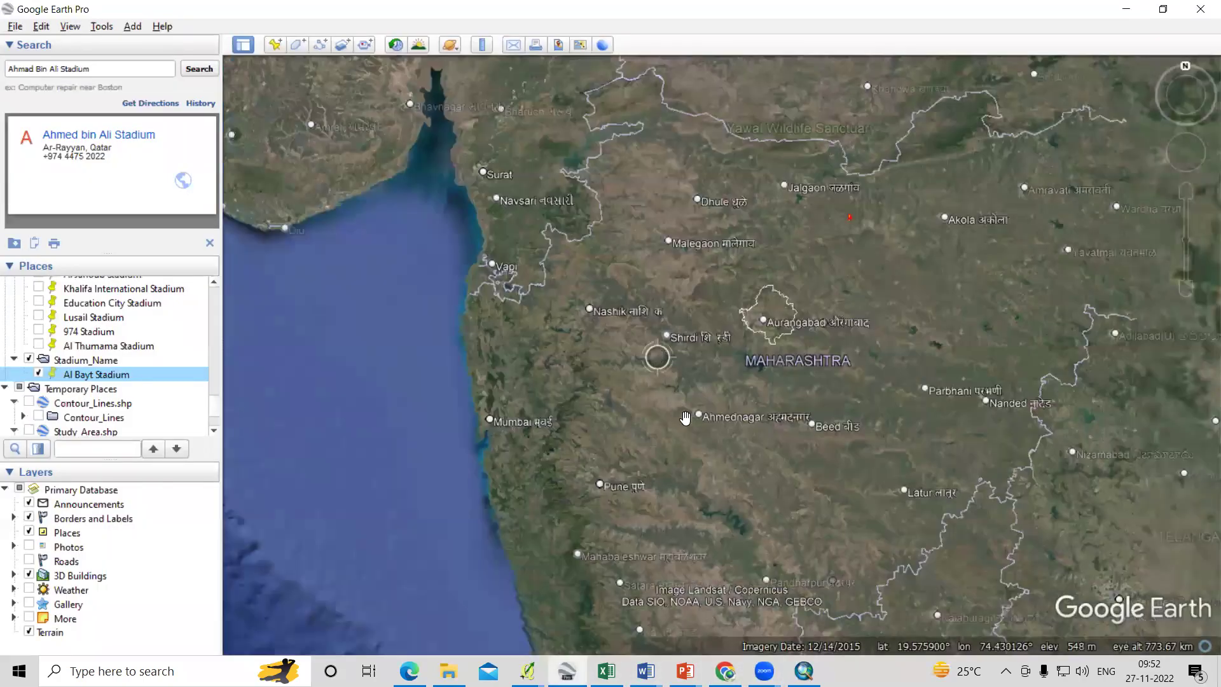
scroll(656, 356, down, 5)
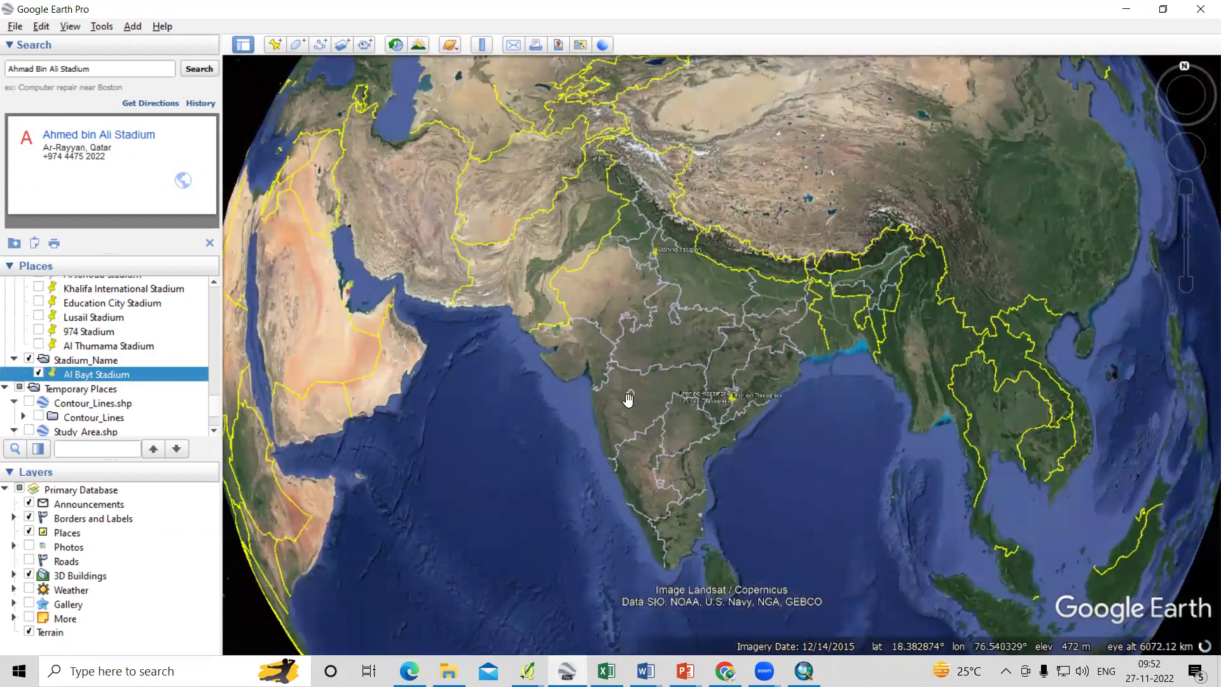
scroll(628, 401, up, 3)
scroll(623, 379, up, 3)
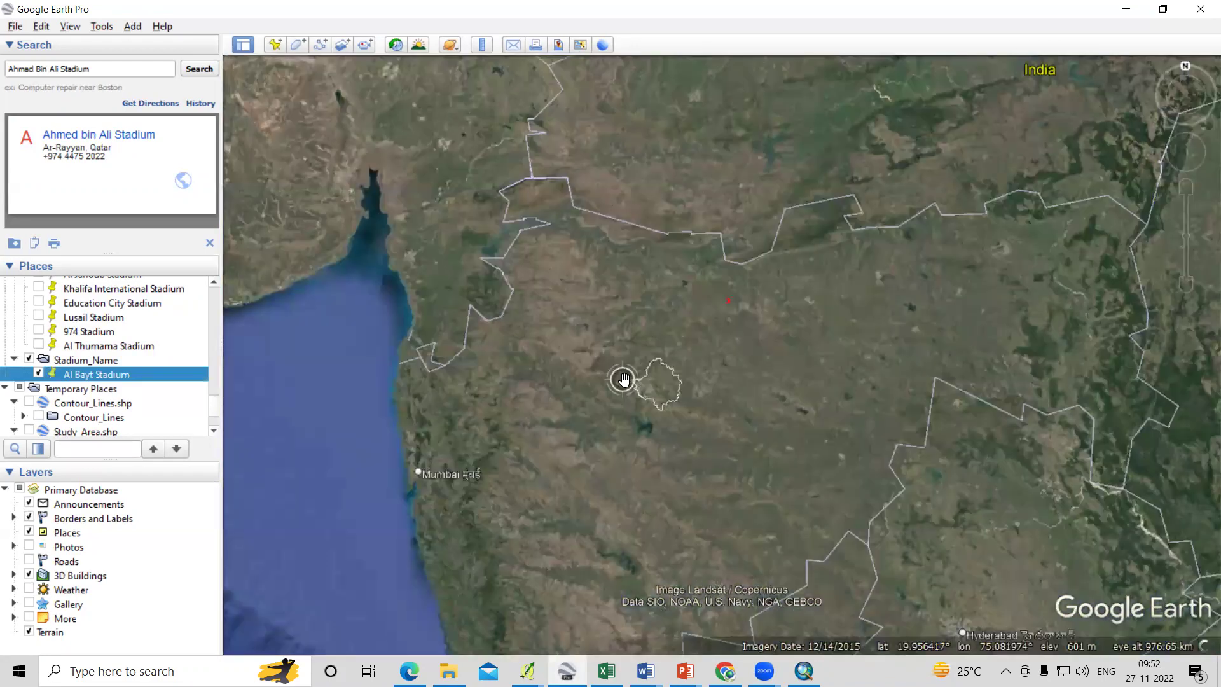
scroll(623, 378, up, 2)
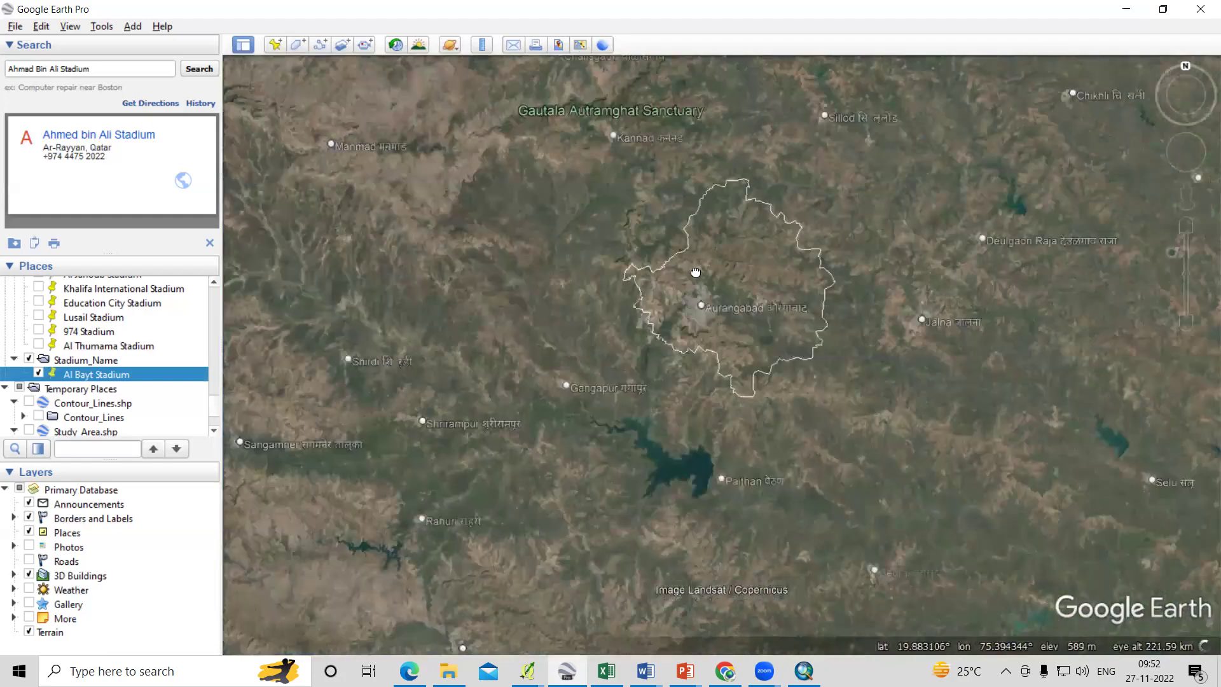
scroll(706, 286, up, 2)
drag(792, 506, 869, 577)
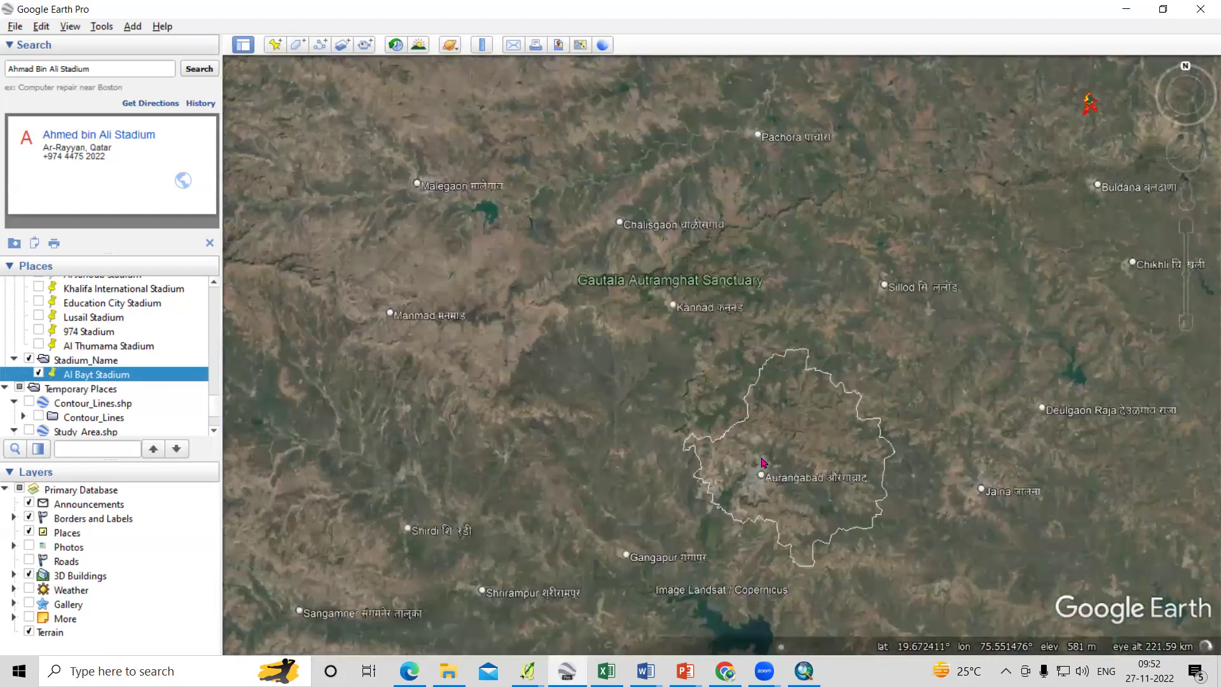
scroll(763, 462, up, 1)
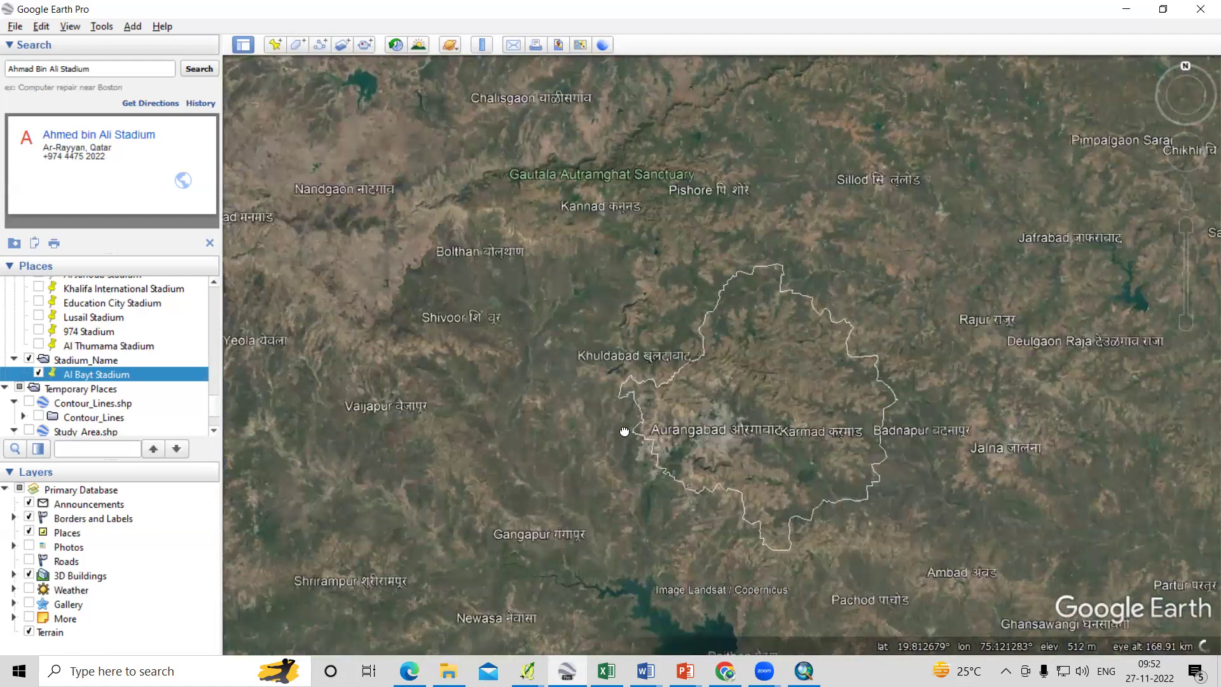
drag(616, 444, 646, 376)
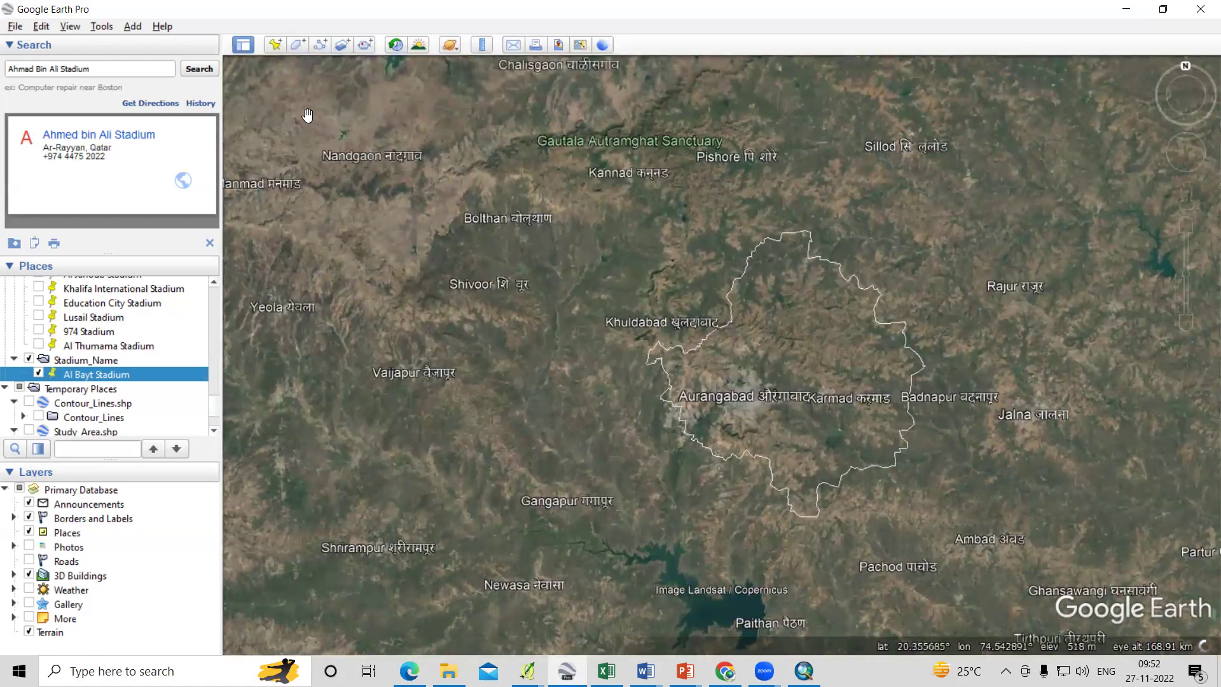
click(296, 49)
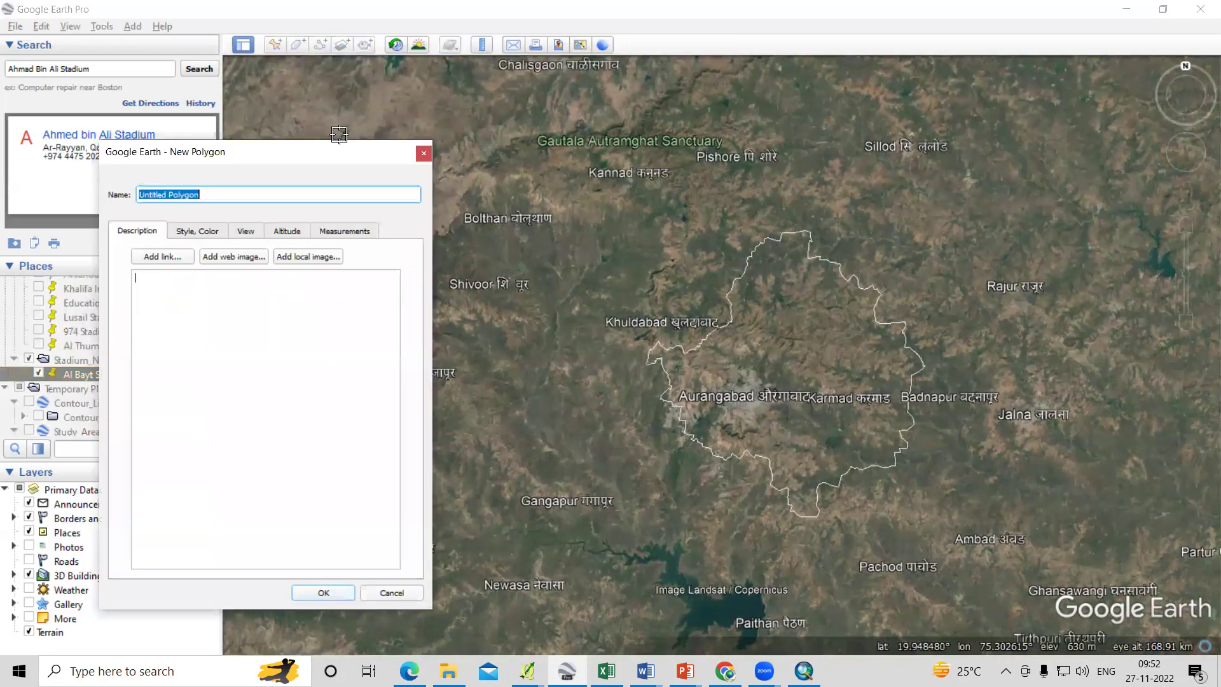
Place seven polygon corners around the Aurangabad outline, from west round to southwest.
click(643, 302)
click(755, 206)
click(878, 225)
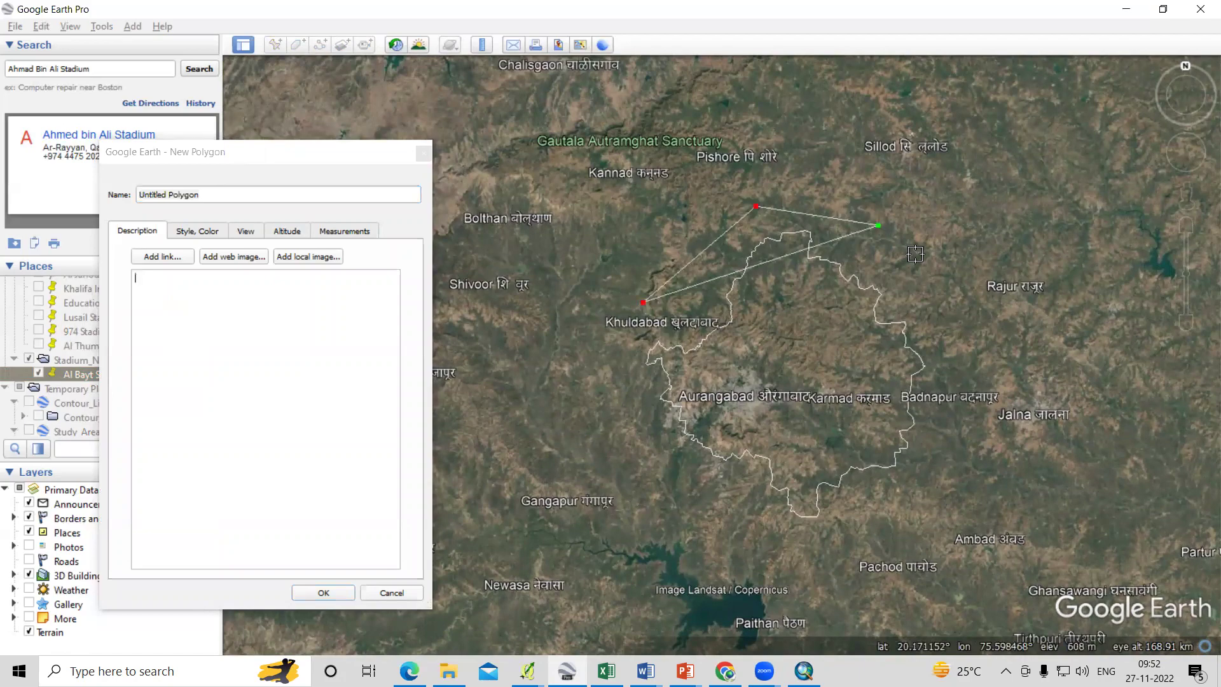
click(952, 349)
click(925, 497)
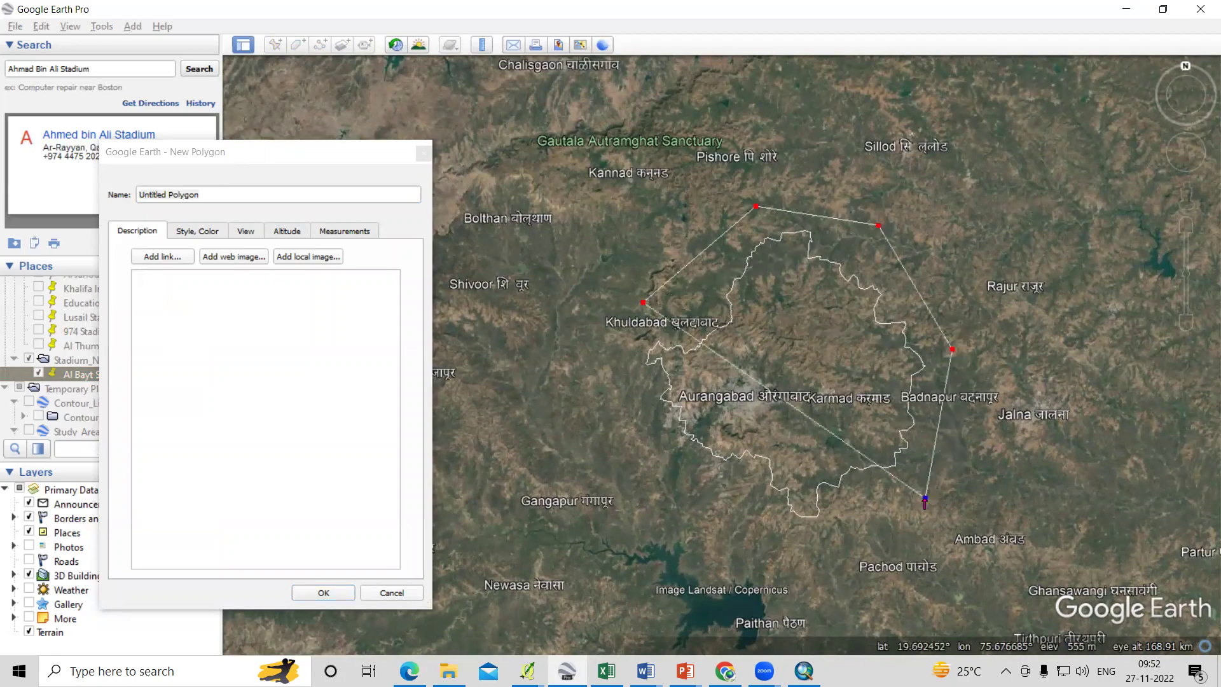
click(785, 551)
click(636, 423)
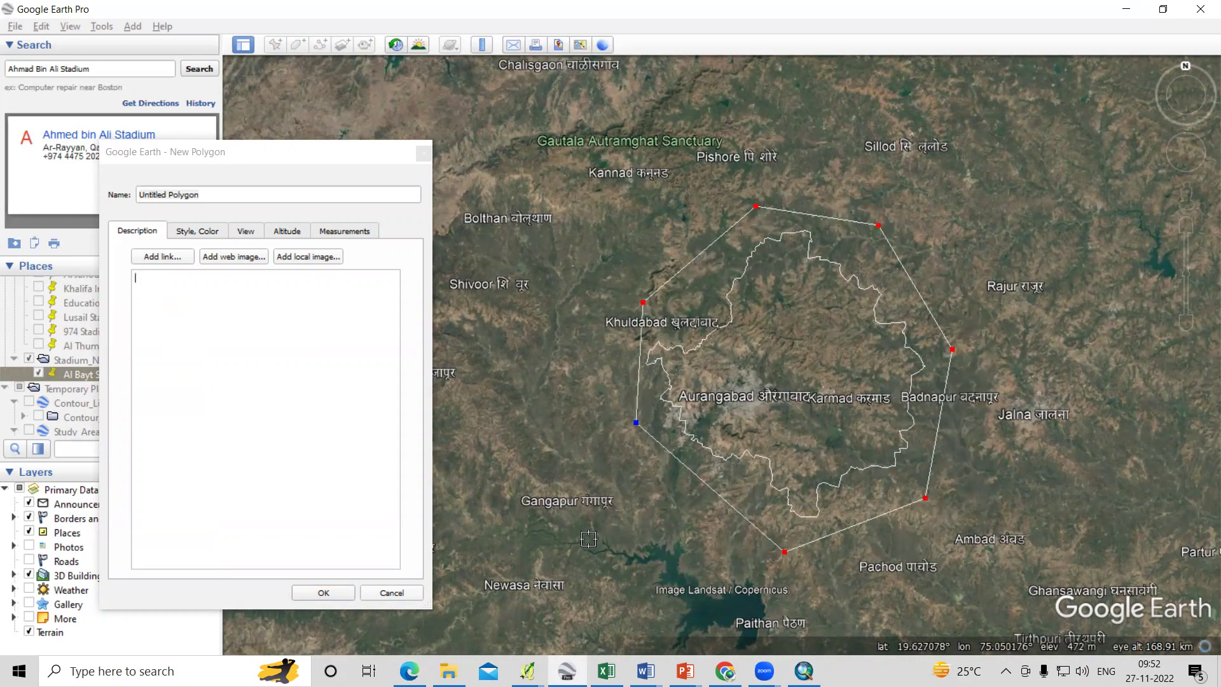
Rename the polygon from Untitled Polygon to AOI and create it.
click(235, 199)
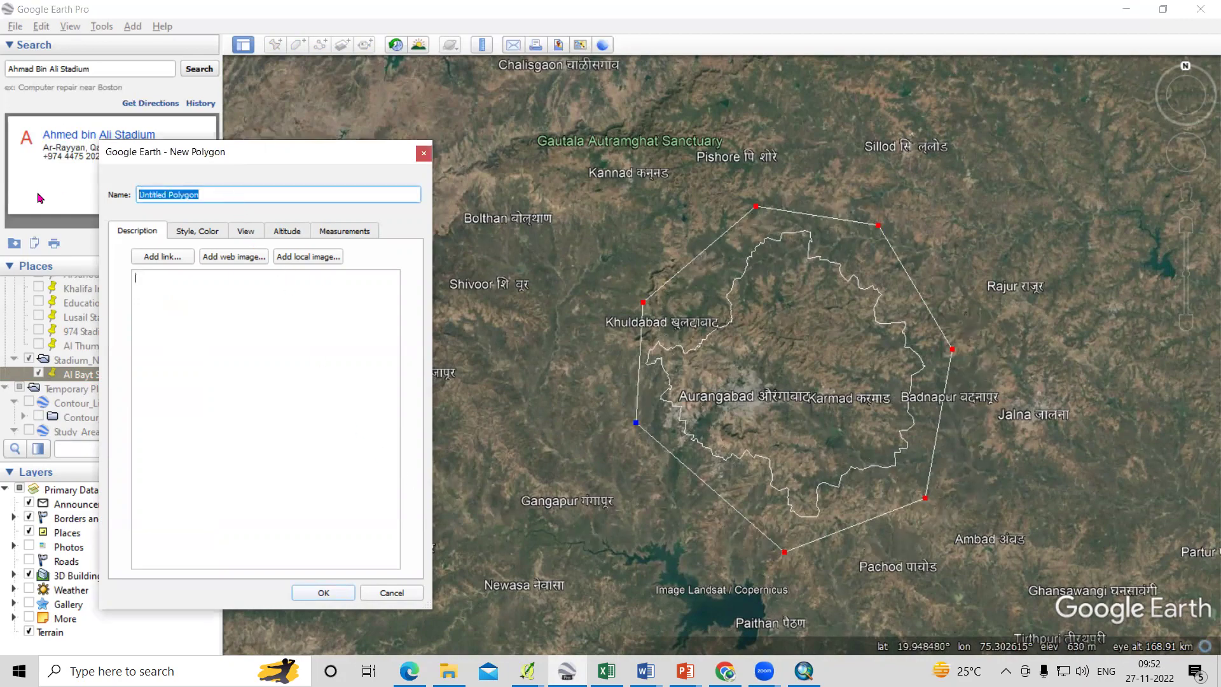
key(BackSpace)
text(AOI)
click(318, 591)
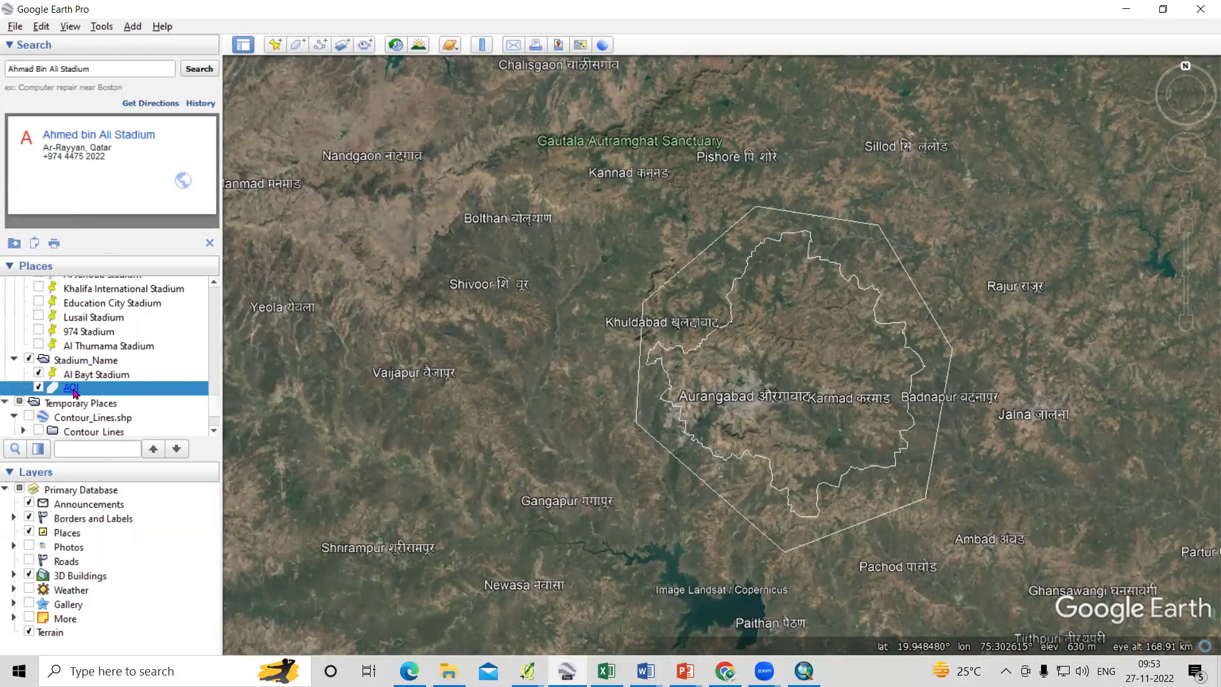
Save the AOI place as AOI.kml, Kml (*.kml) format, in the Shapefile_KML folder.
right_click(74, 393)
click(146, 494)
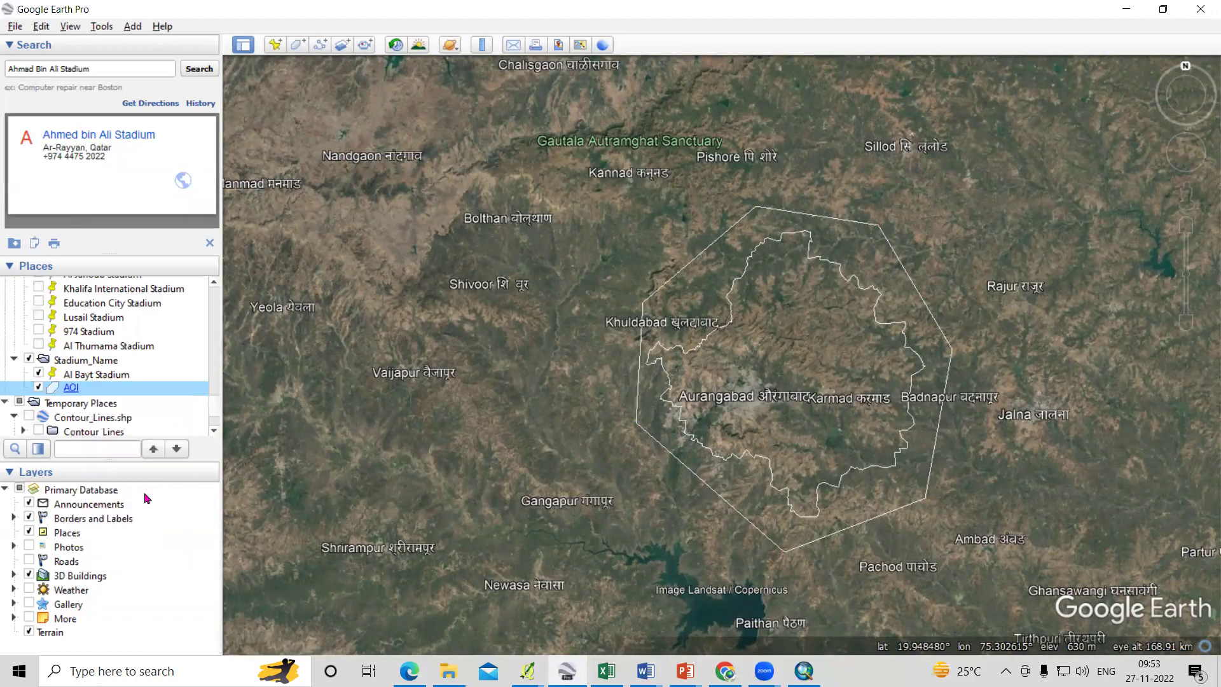
double_click(231, 231)
double_click(247, 316)
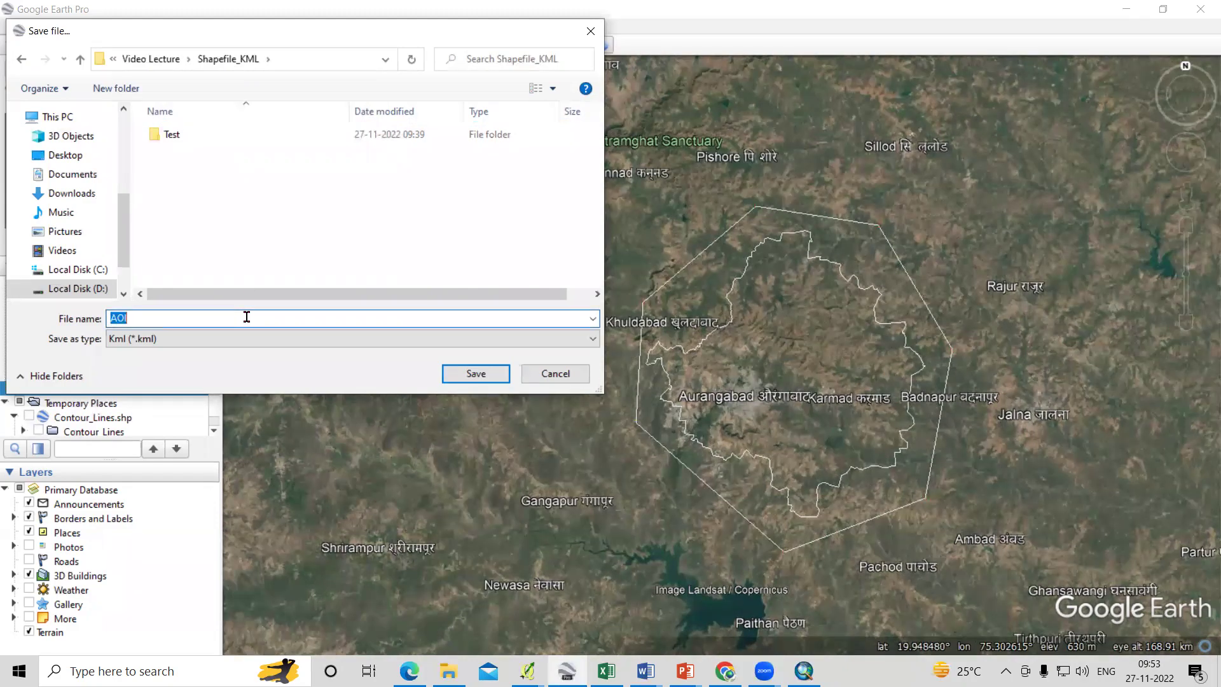
click(181, 339)
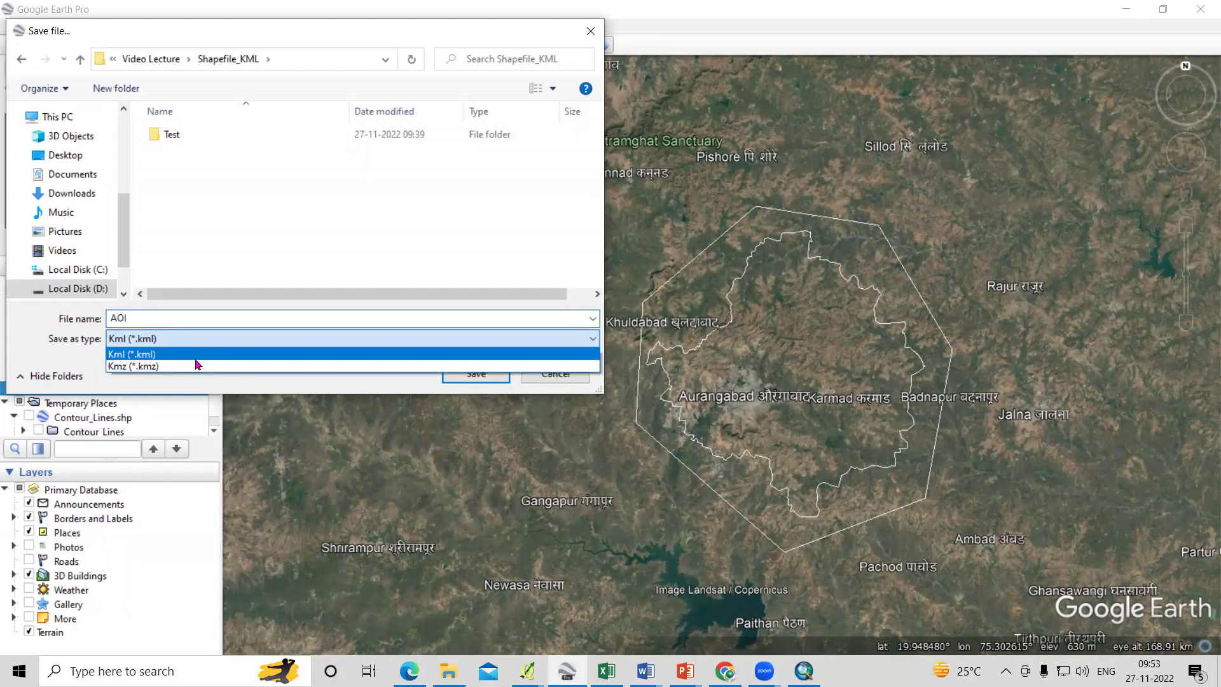
click(194, 354)
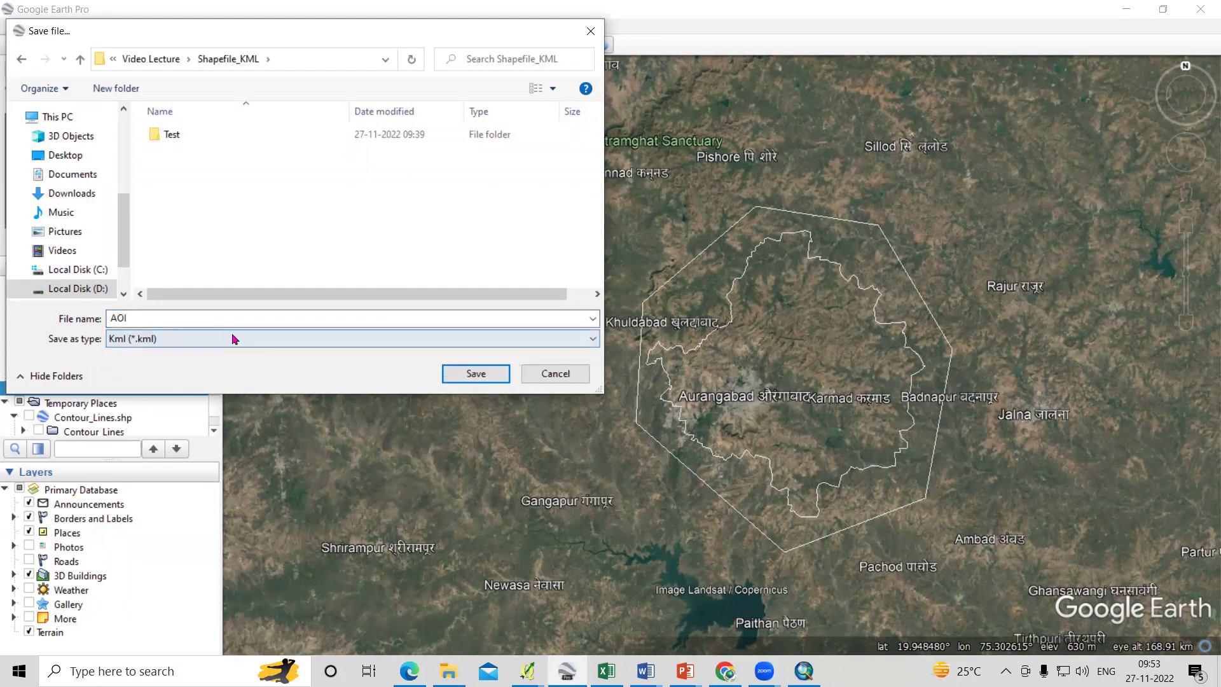
click(476, 375)
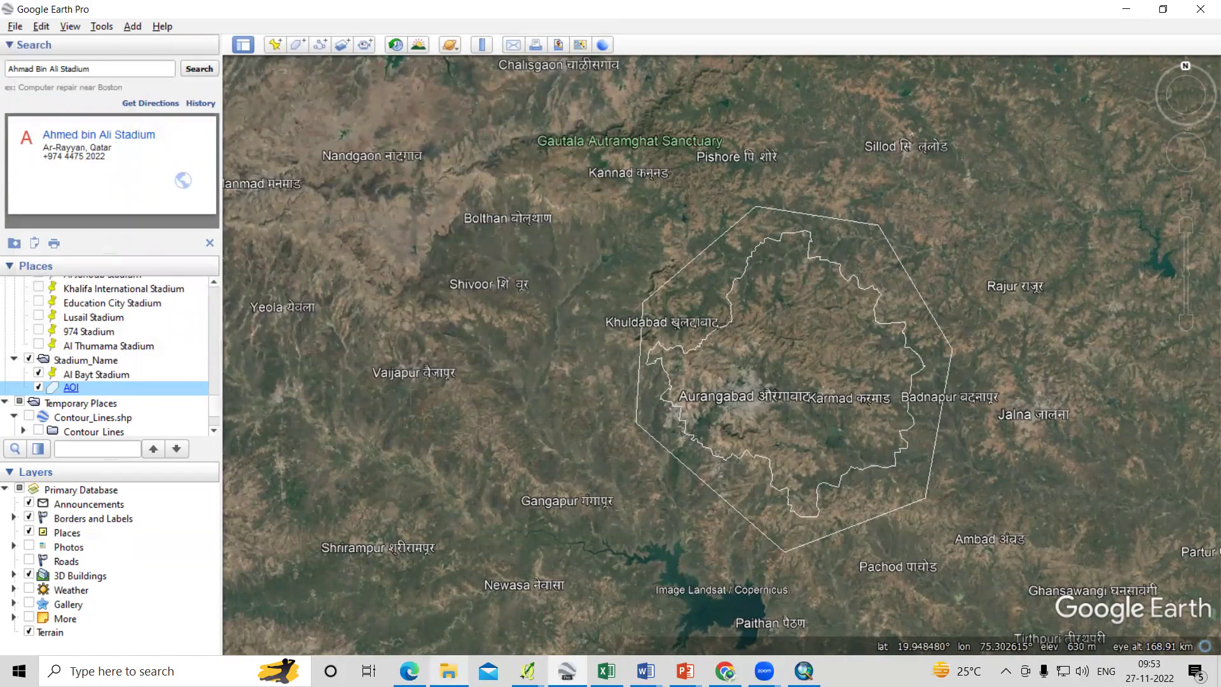
mouse_move(448, 671)
click(470, 629)
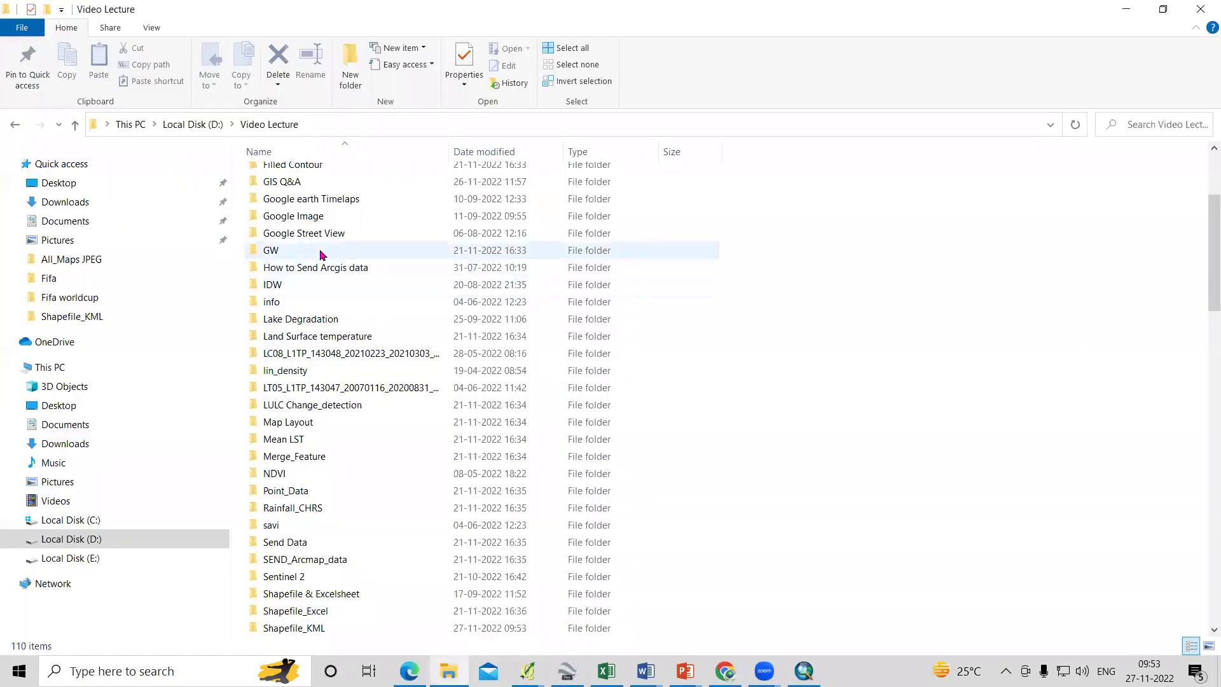
Open Shapefile_KML in File Explorer, select the 4 KB AOI KML file, and return to Chrome.
click(283, 524)
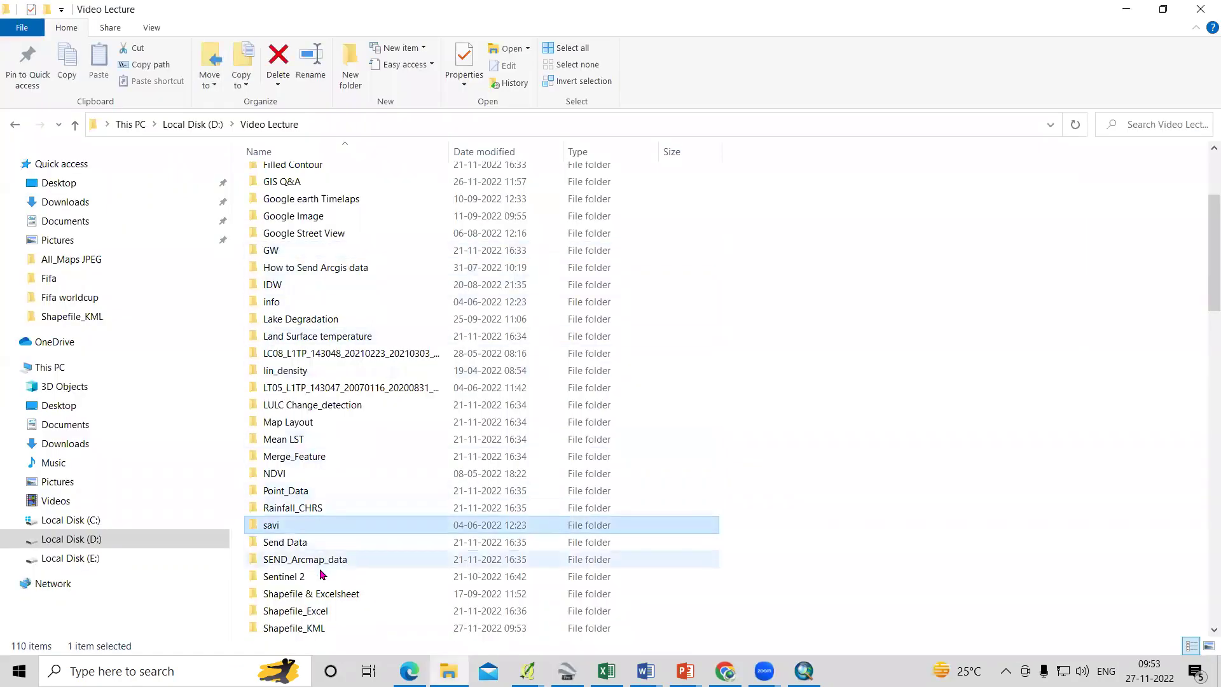
scroll(331, 560, down, 3)
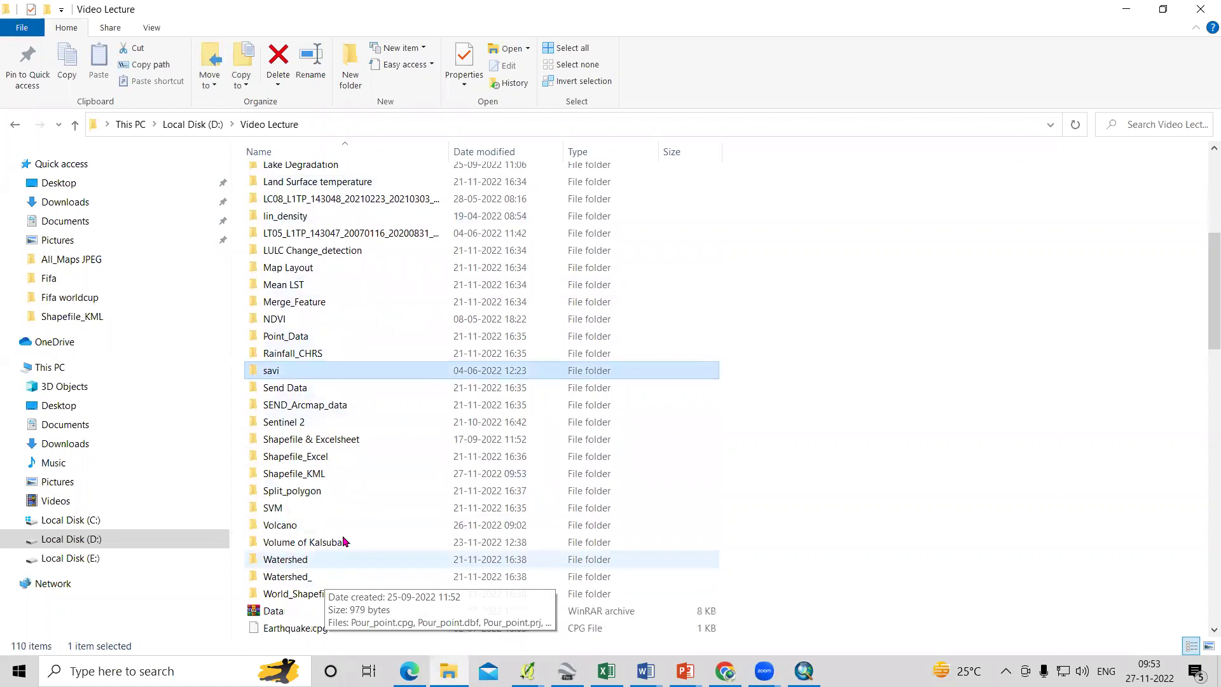
double_click(335, 476)
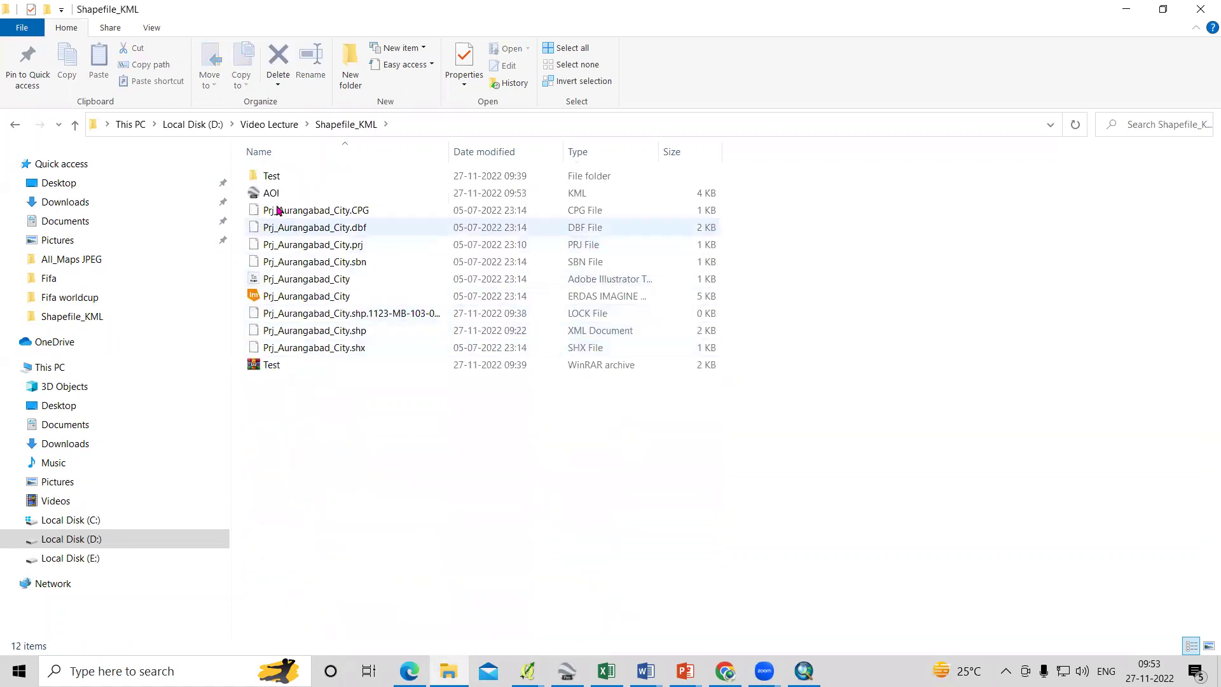
click(316, 197)
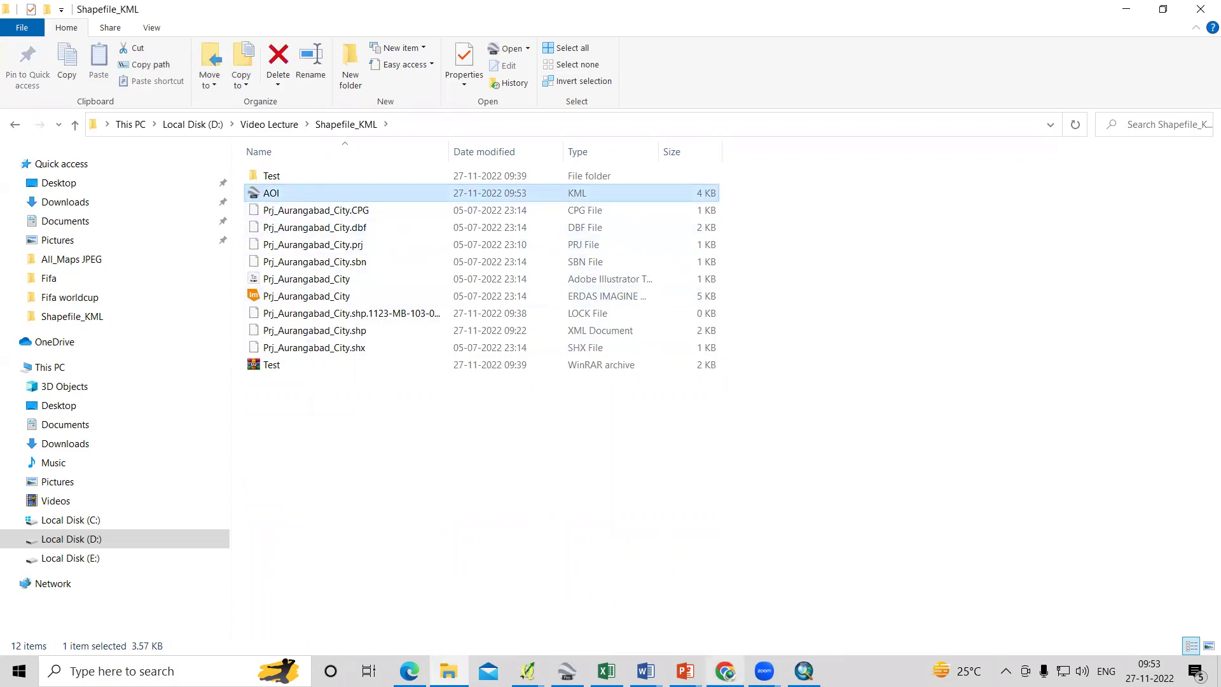
click(725, 670)
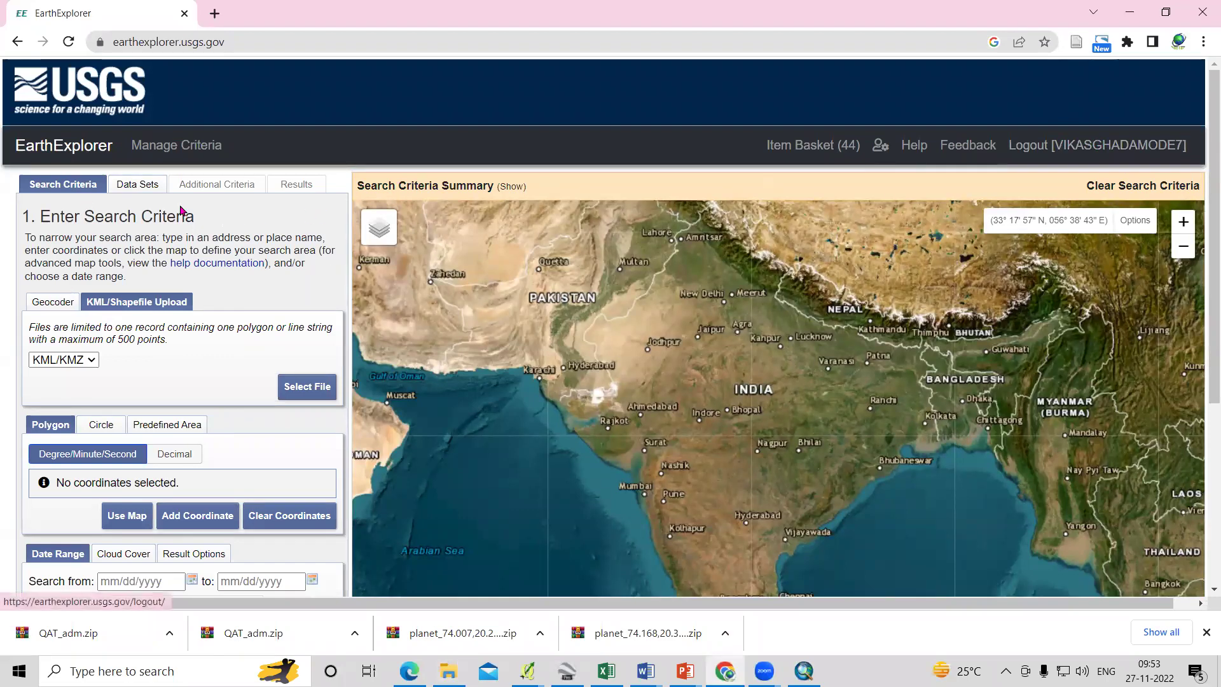
Switch the Search Criteria to the KML/Shapefile Upload tab with KML/KMZ format.
click(56, 182)
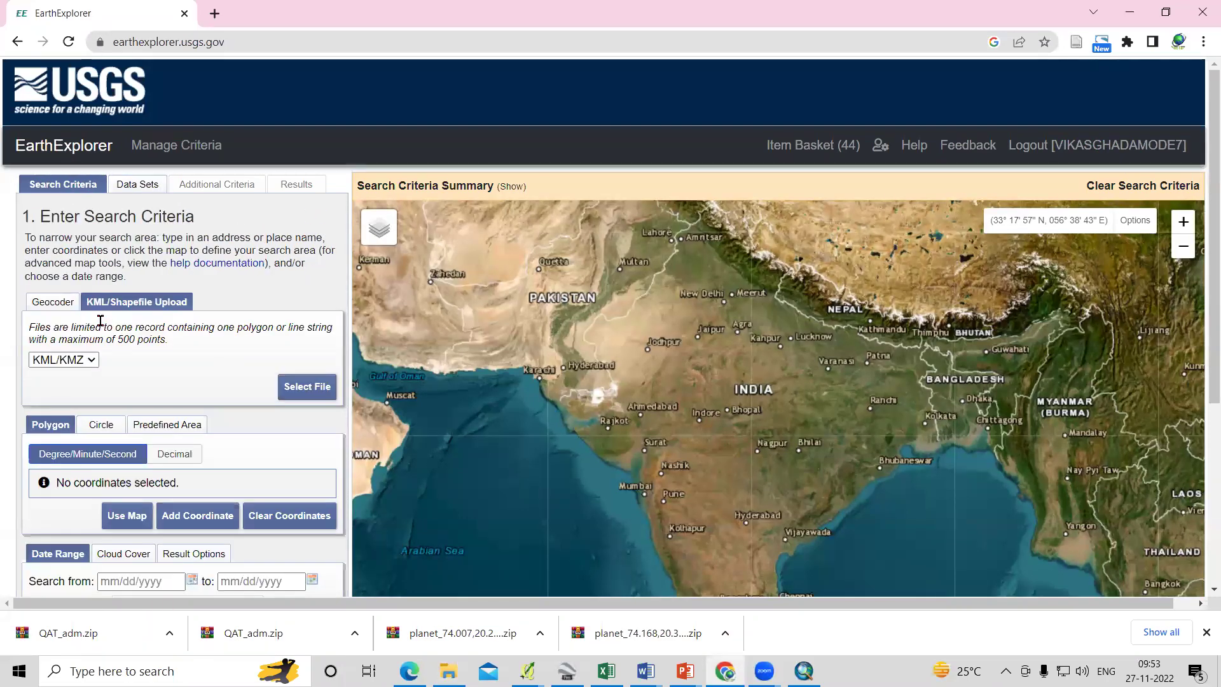
click(53, 303)
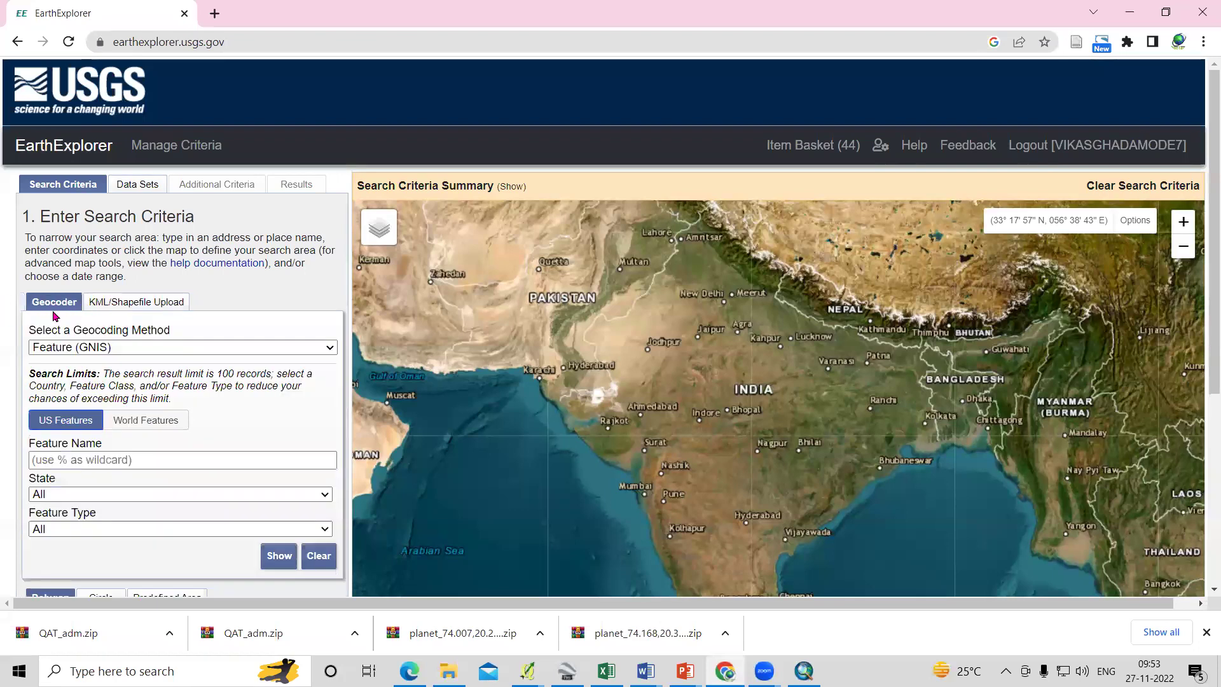
click(127, 310)
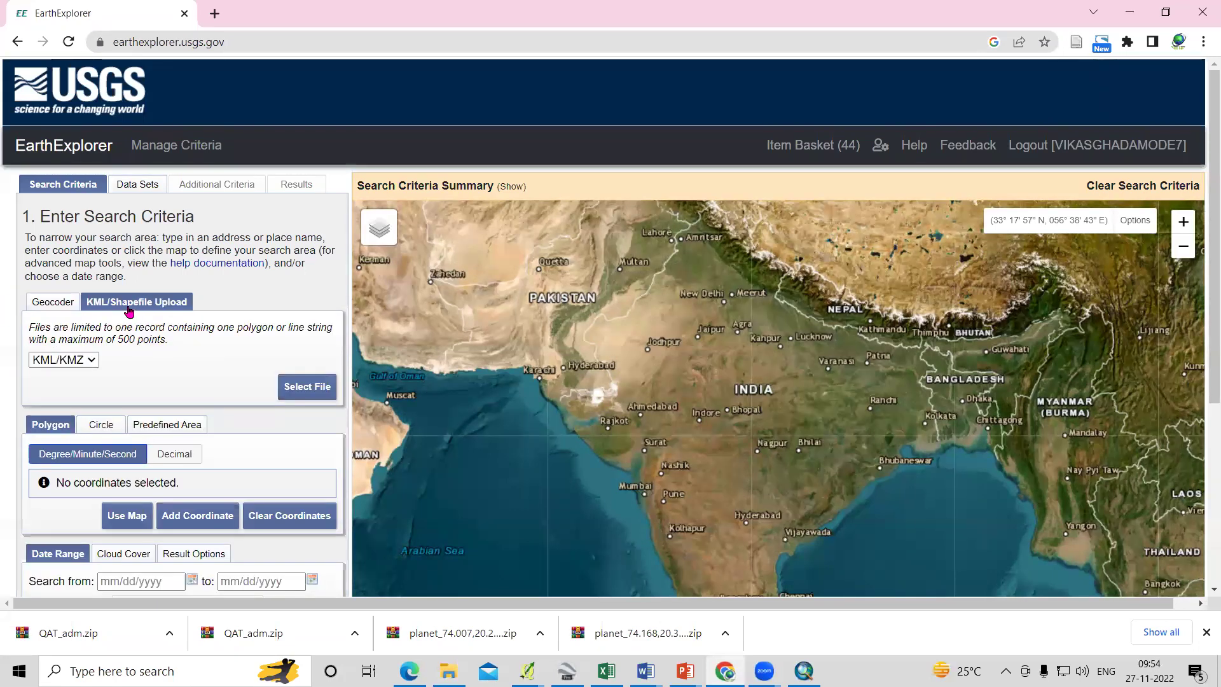
click(44, 304)
click(135, 306)
click(96, 366)
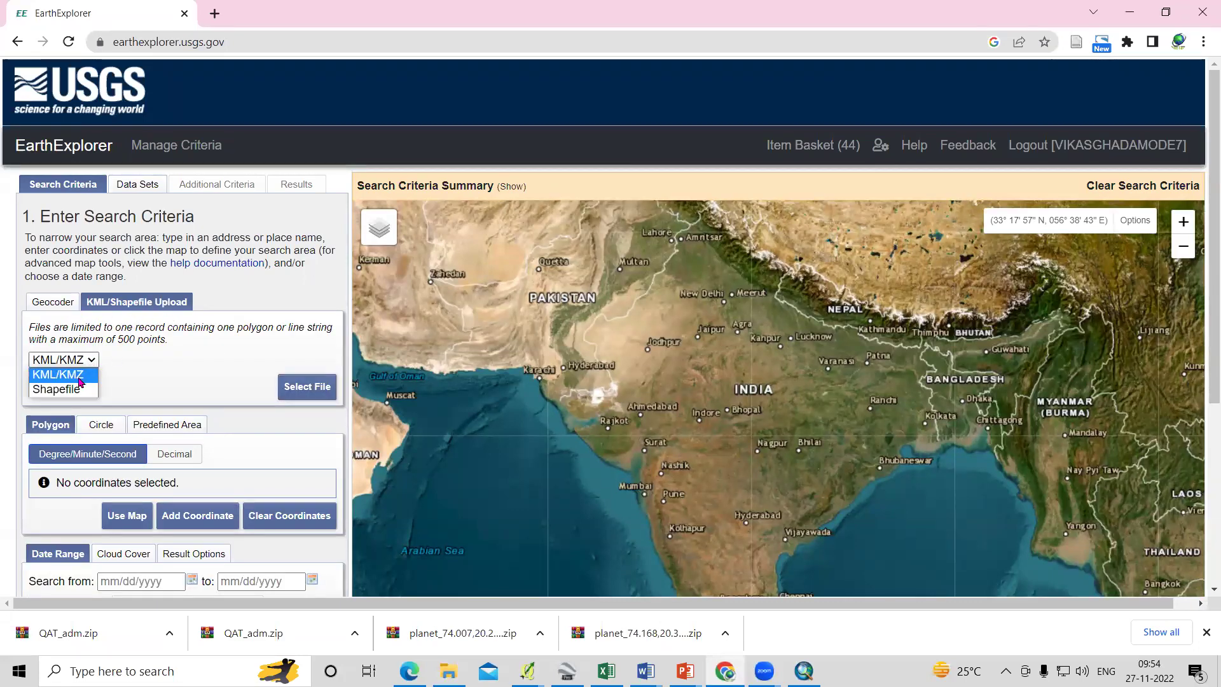
click(80, 380)
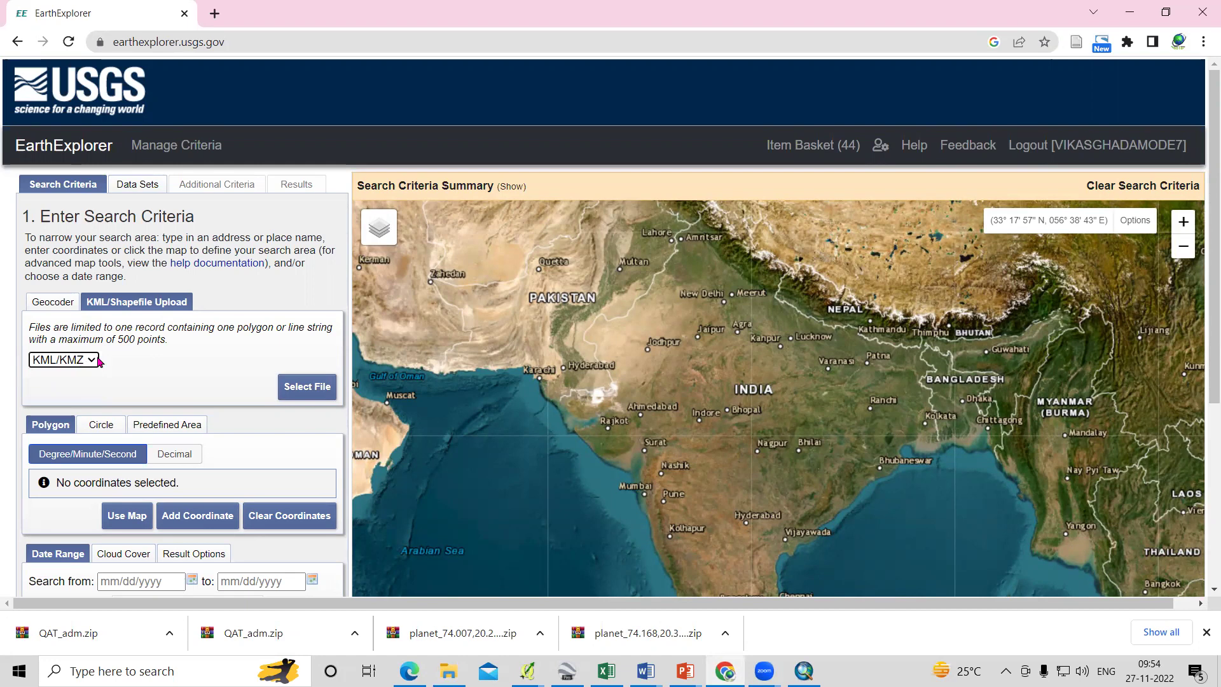
Upload AOI.kml so the red AOI polygon appears over Aurangabad.
click(310, 397)
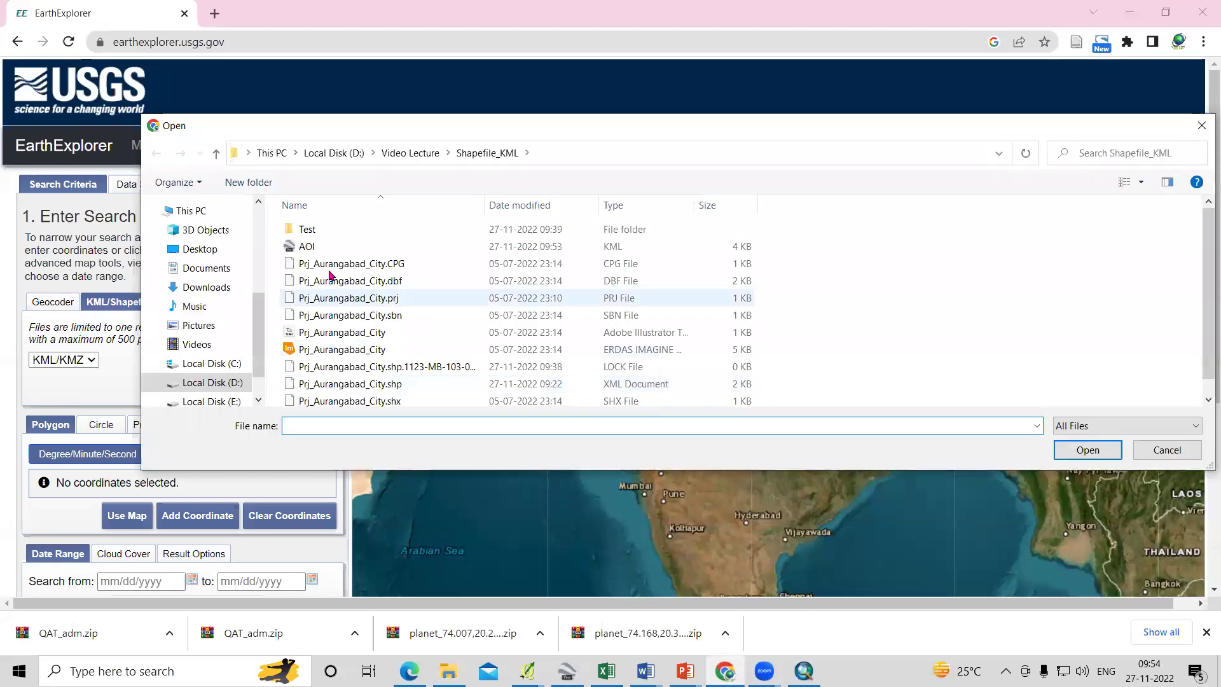
click(304, 247)
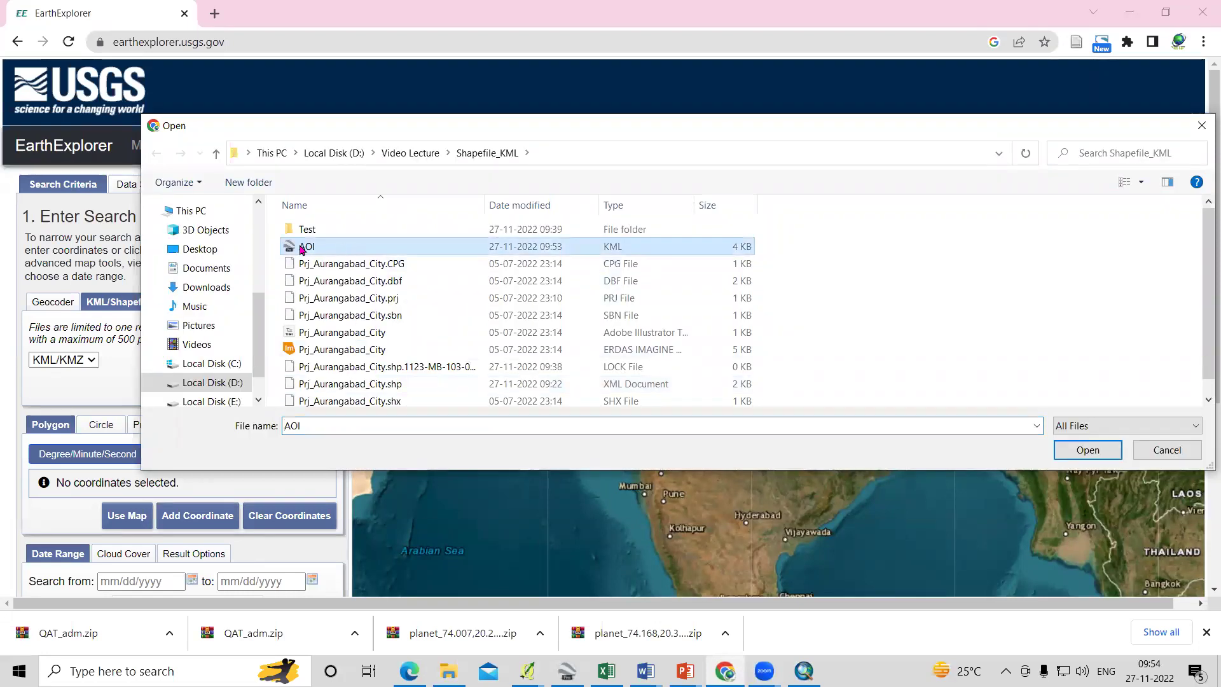
click(1084, 451)
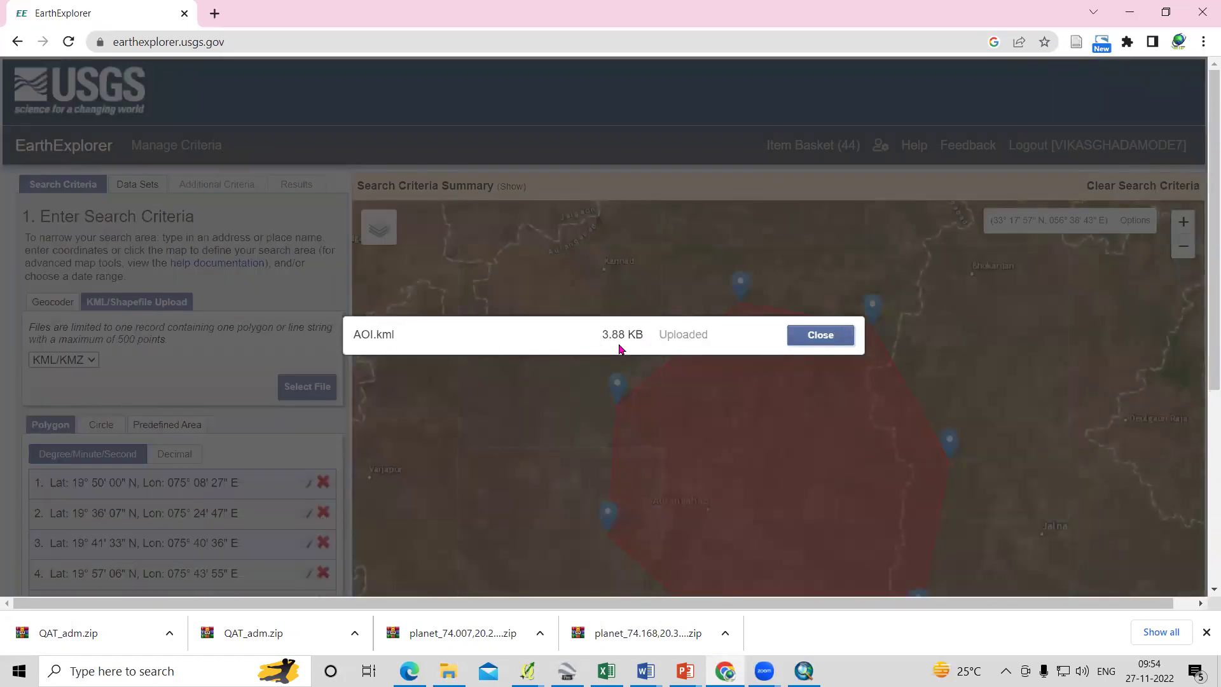
click(820, 337)
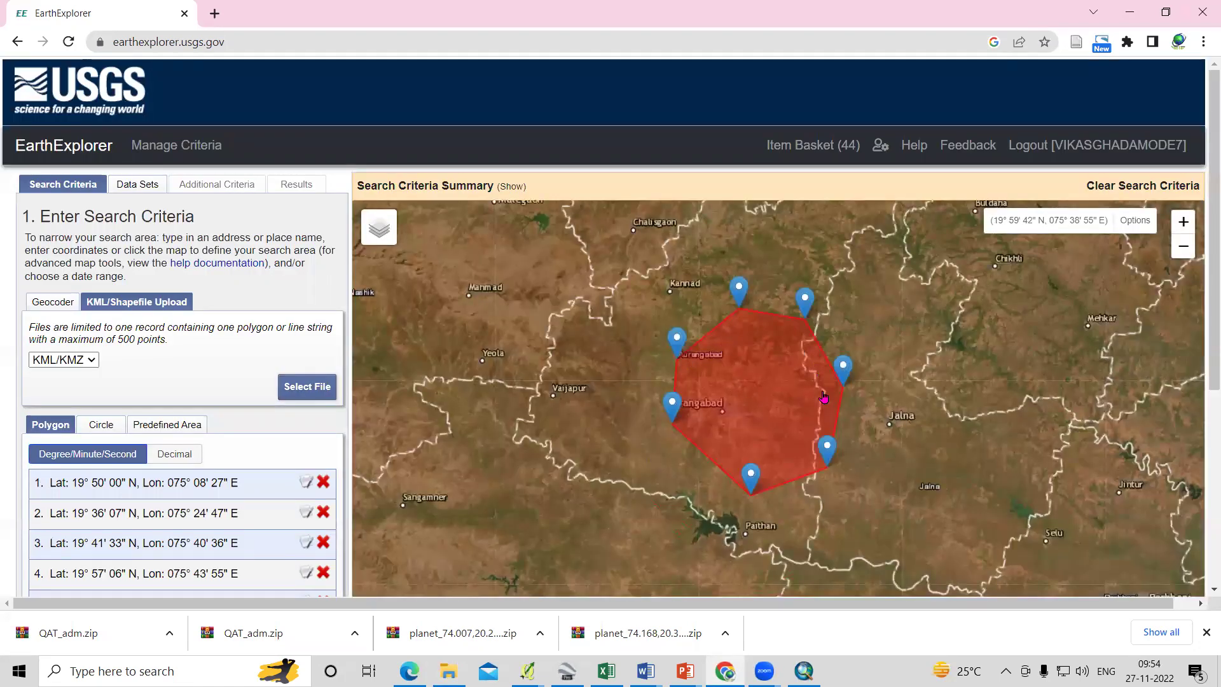
Set the date range from 01/01/2022 to 11/27/2022 and proceed to Data Sets.
scroll(177, 451, down, 2)
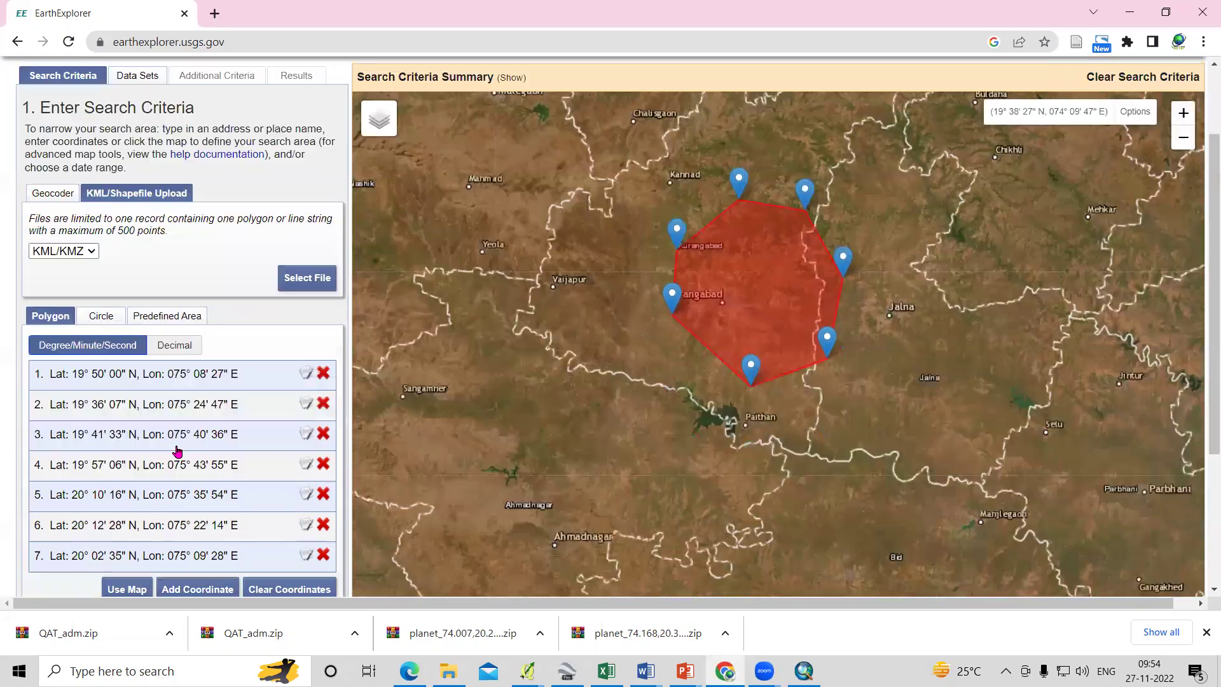
scroll(245, 419, down, 4)
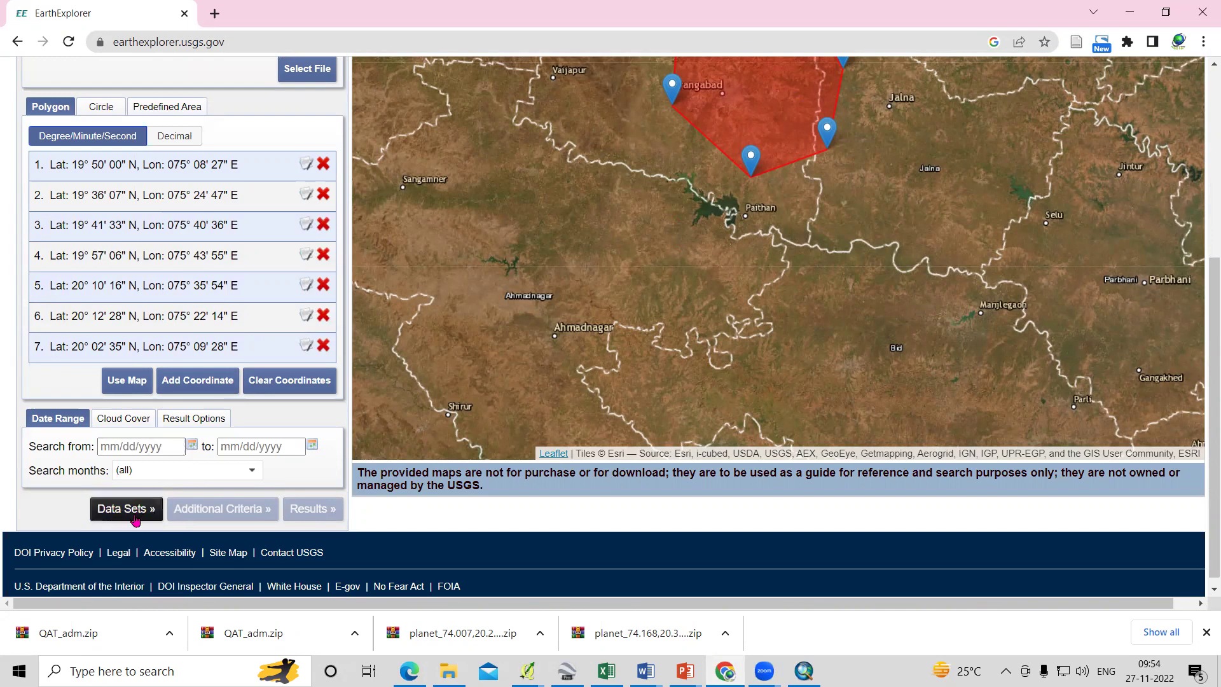
click(190, 446)
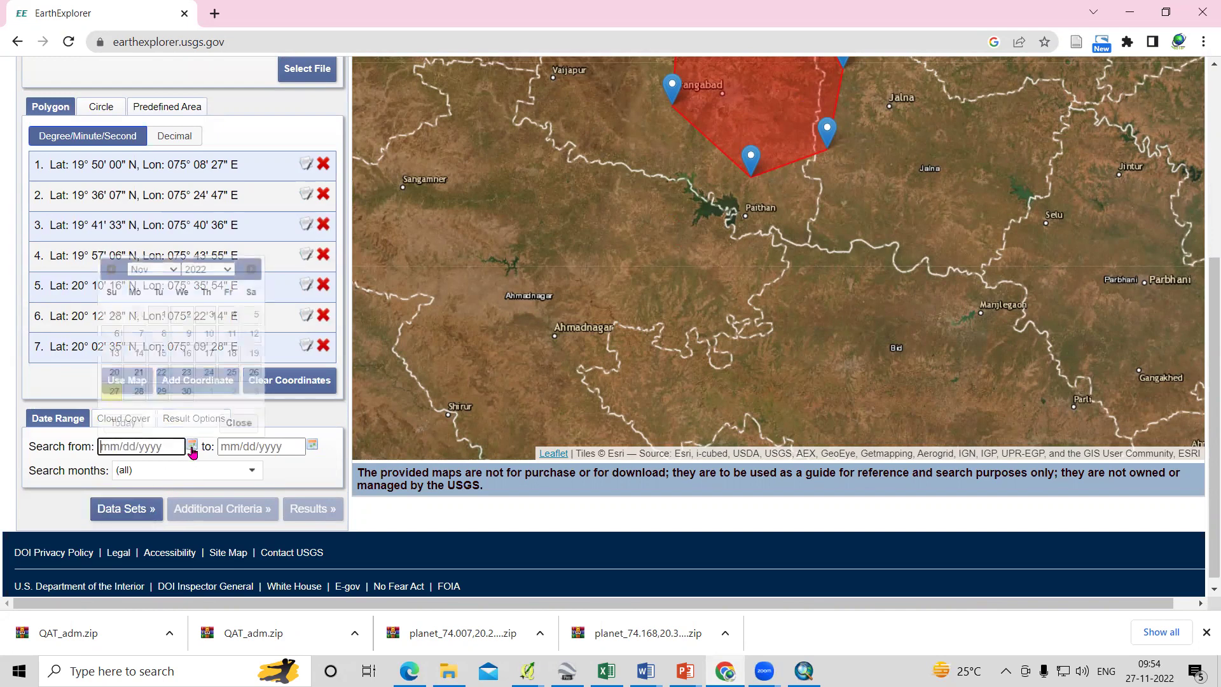
click(159, 273)
click(150, 283)
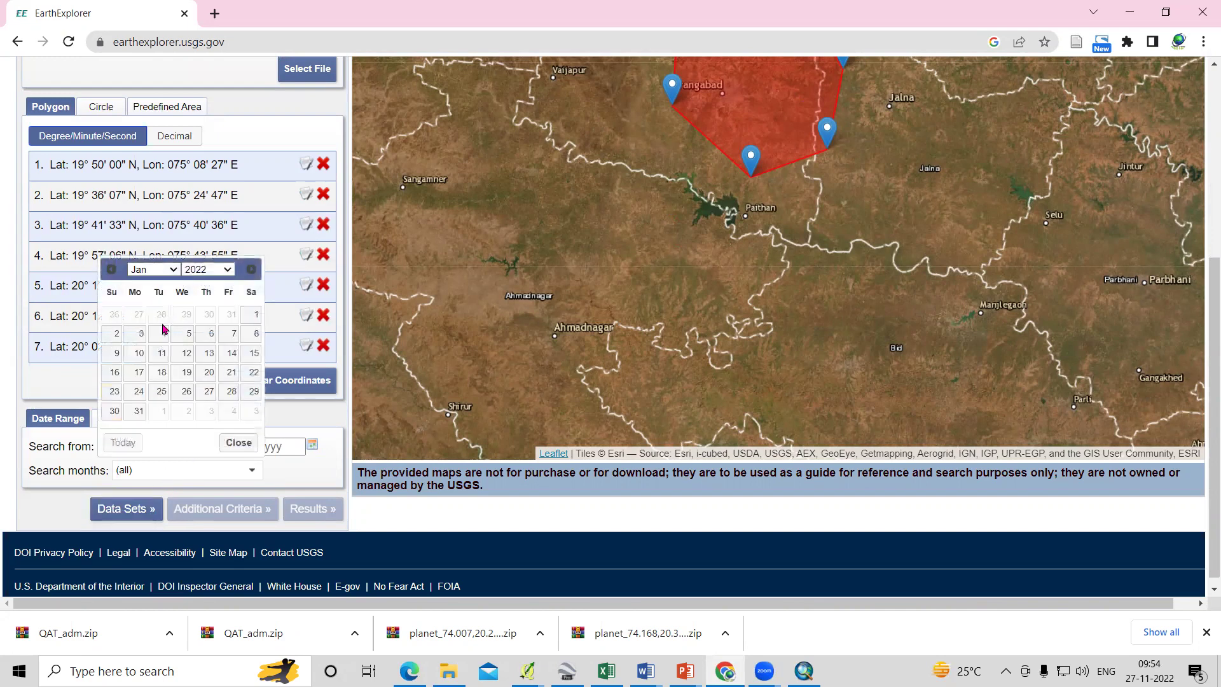
click(249, 321)
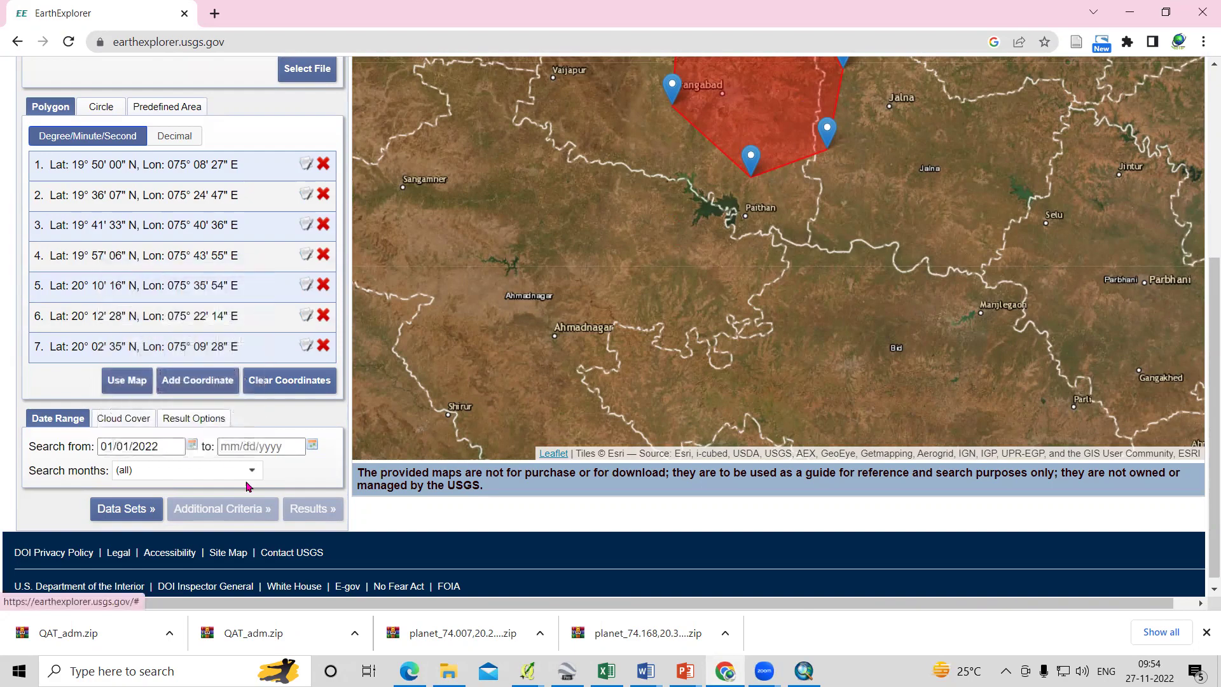
click(313, 445)
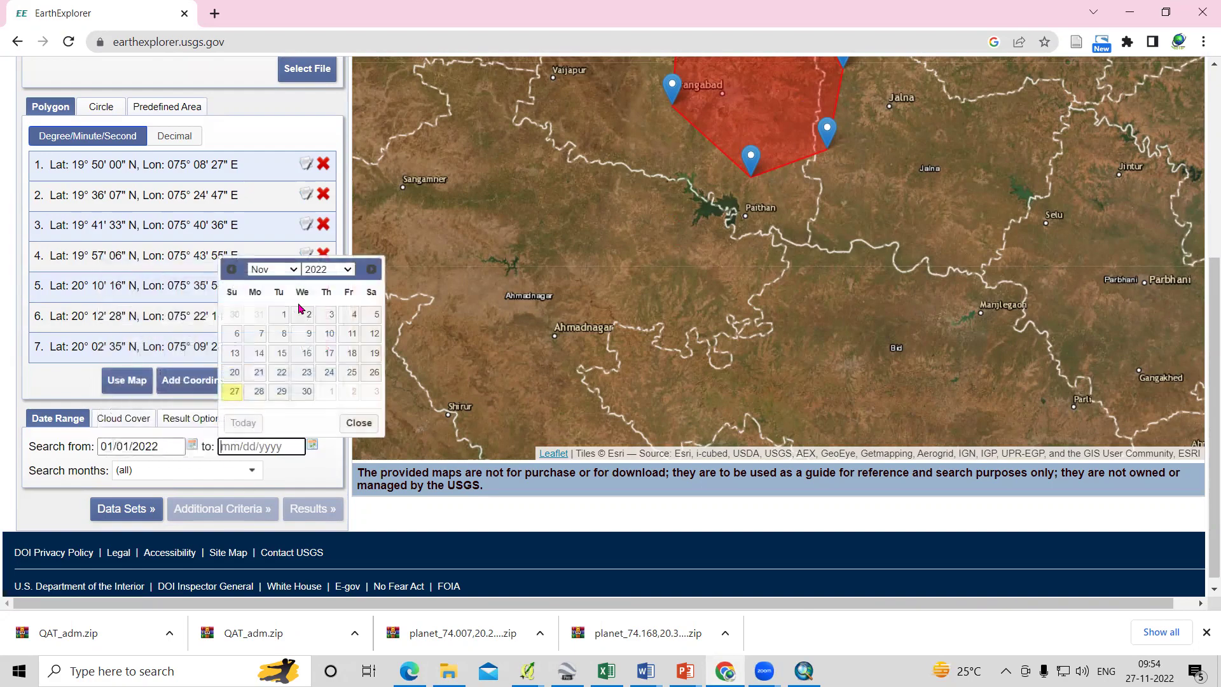
click(234, 391)
click(118, 512)
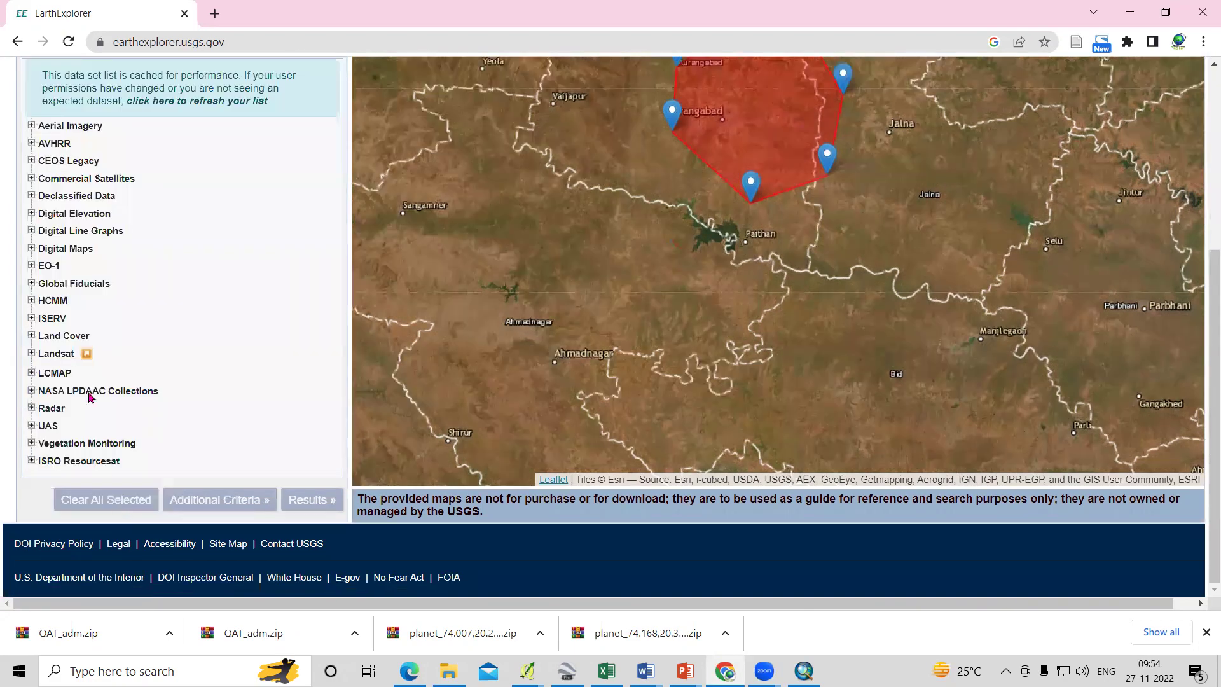
Tick Landsat 8-9 OLI/TIRS C2 L2 under Landsat Collection 2 Level-2 and run the search.
scroll(145, 278, up, 3)
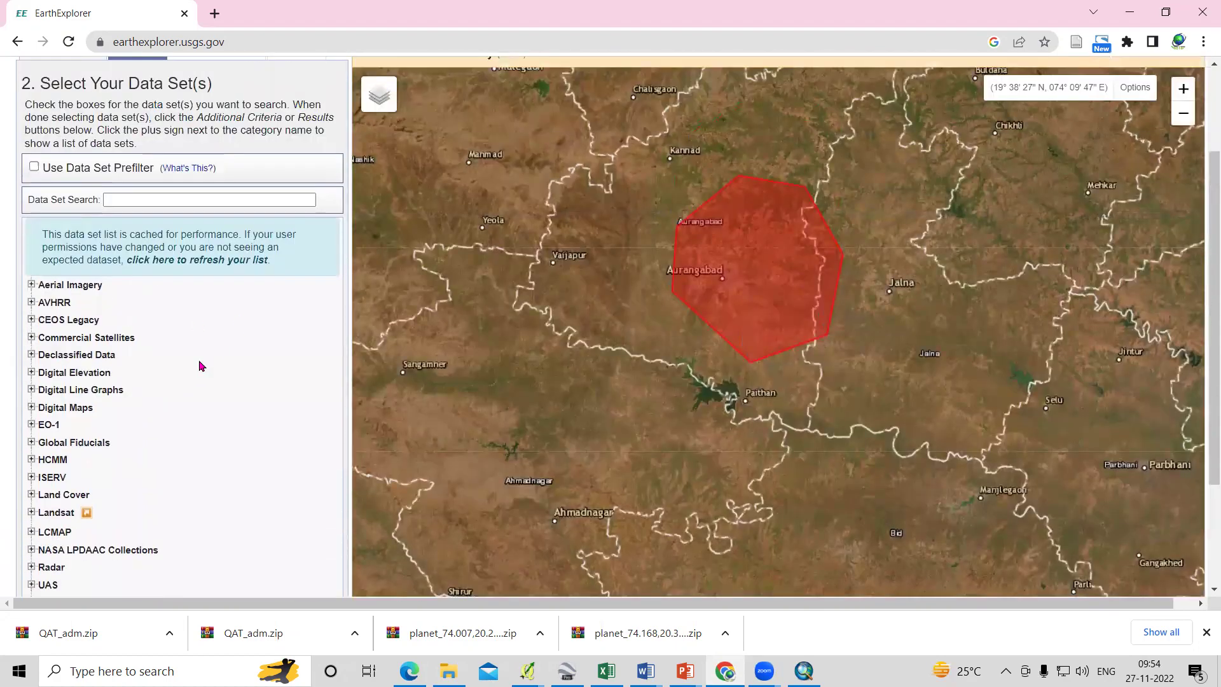
scroll(147, 386, down, 3)
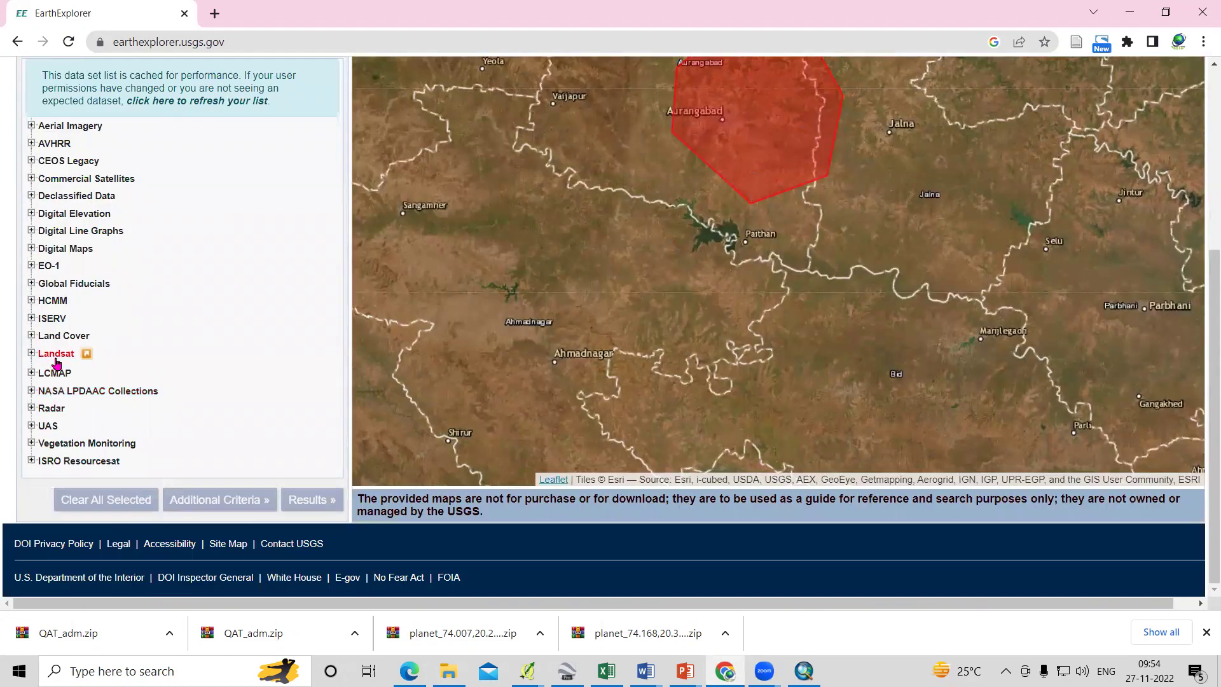
click(57, 355)
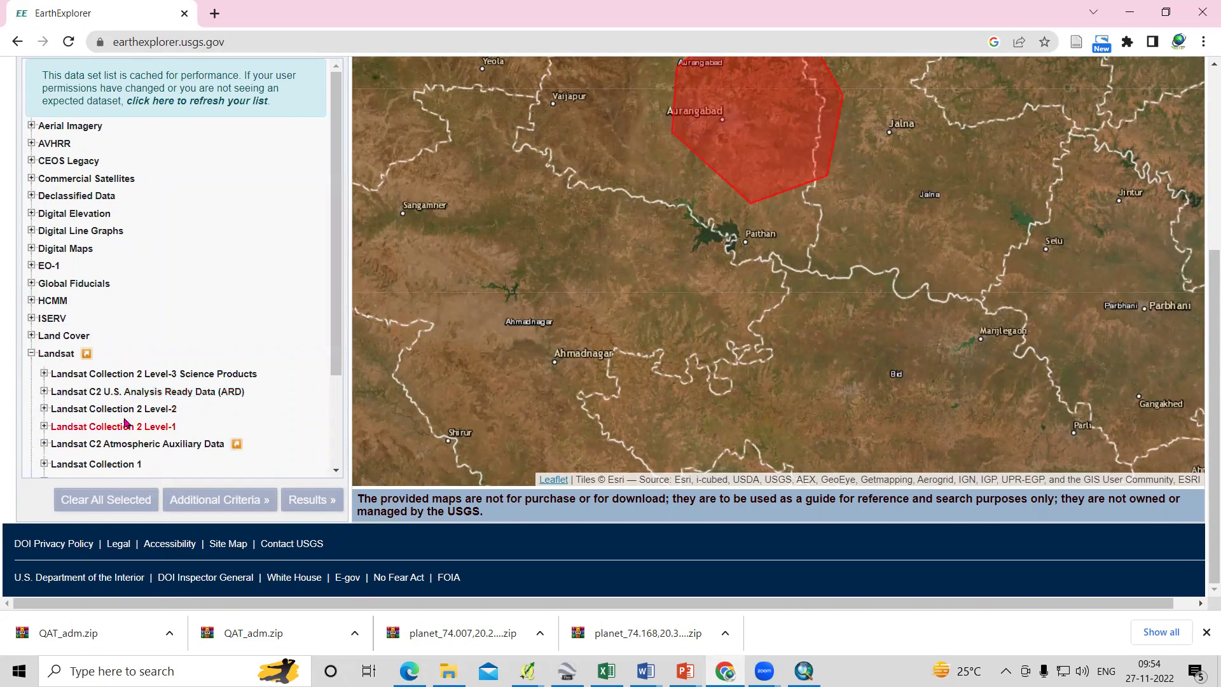
click(151, 413)
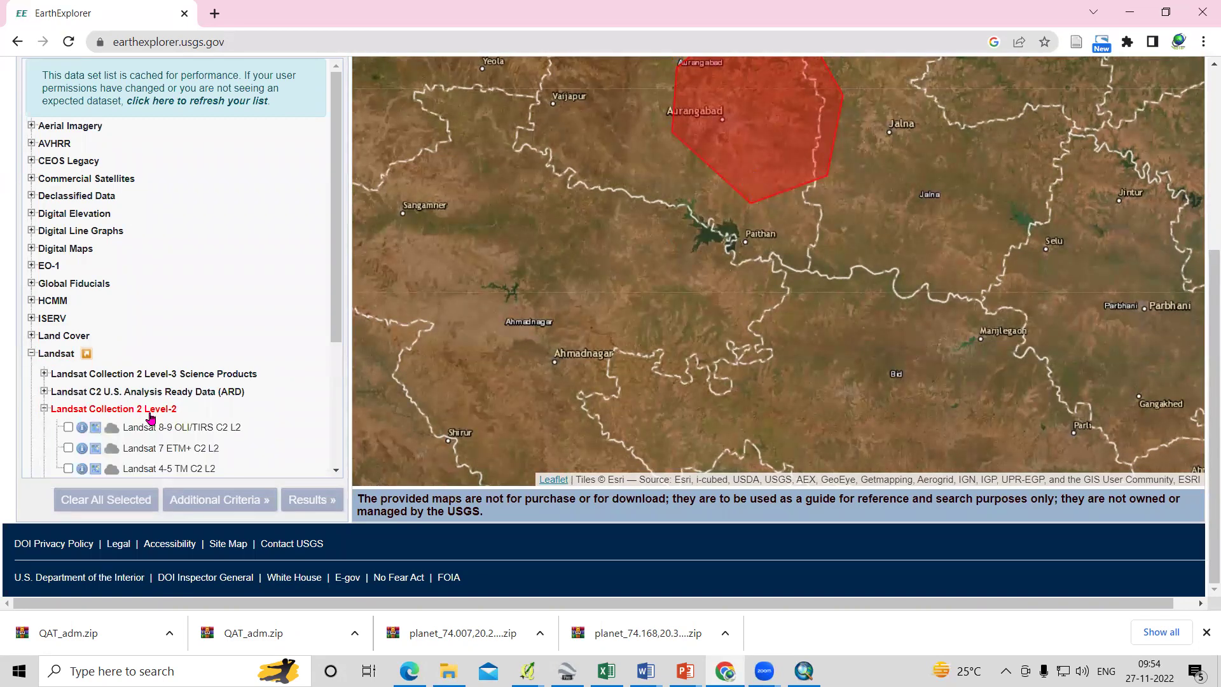
scroll(150, 417, down, 2)
click(68, 347)
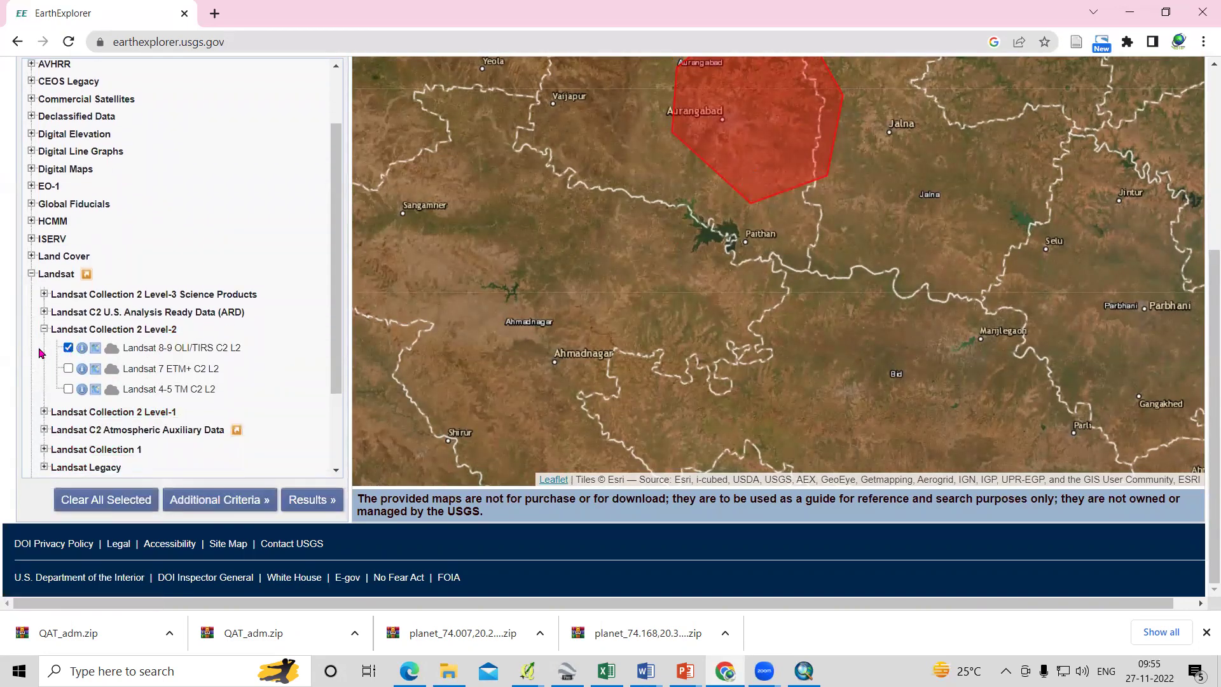
click(311, 502)
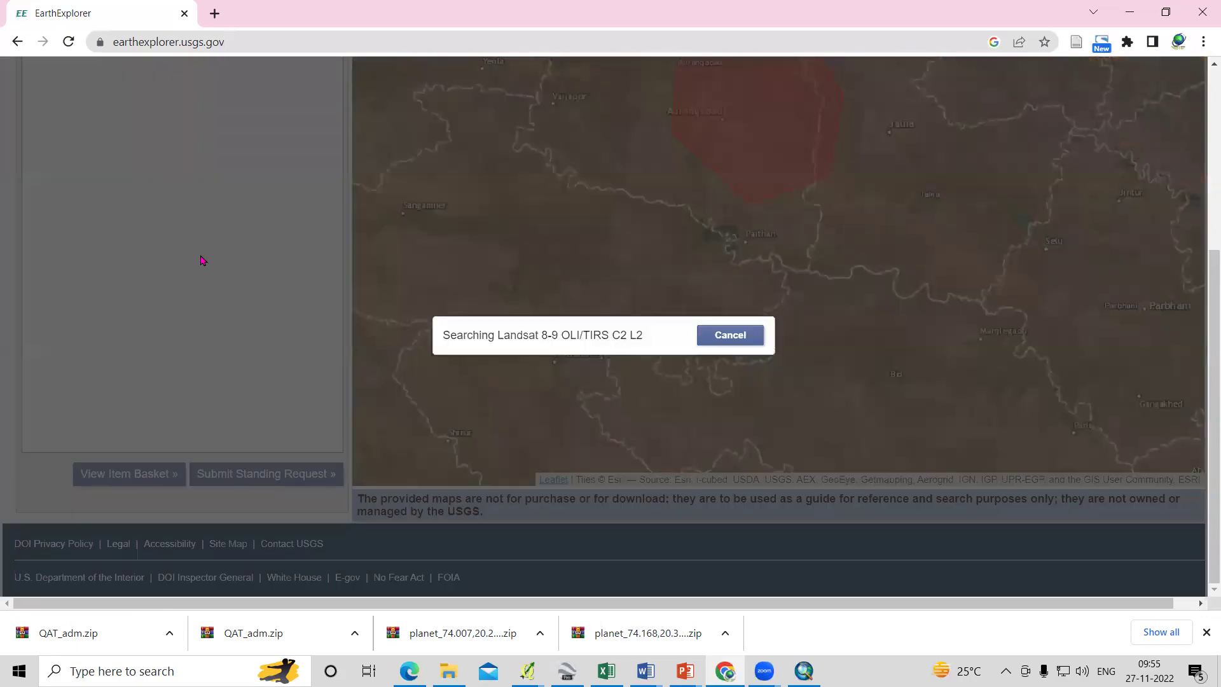
Show the first of 90 results' footprint on the map and open its full metadata.
scroll(200, 260, up, 2)
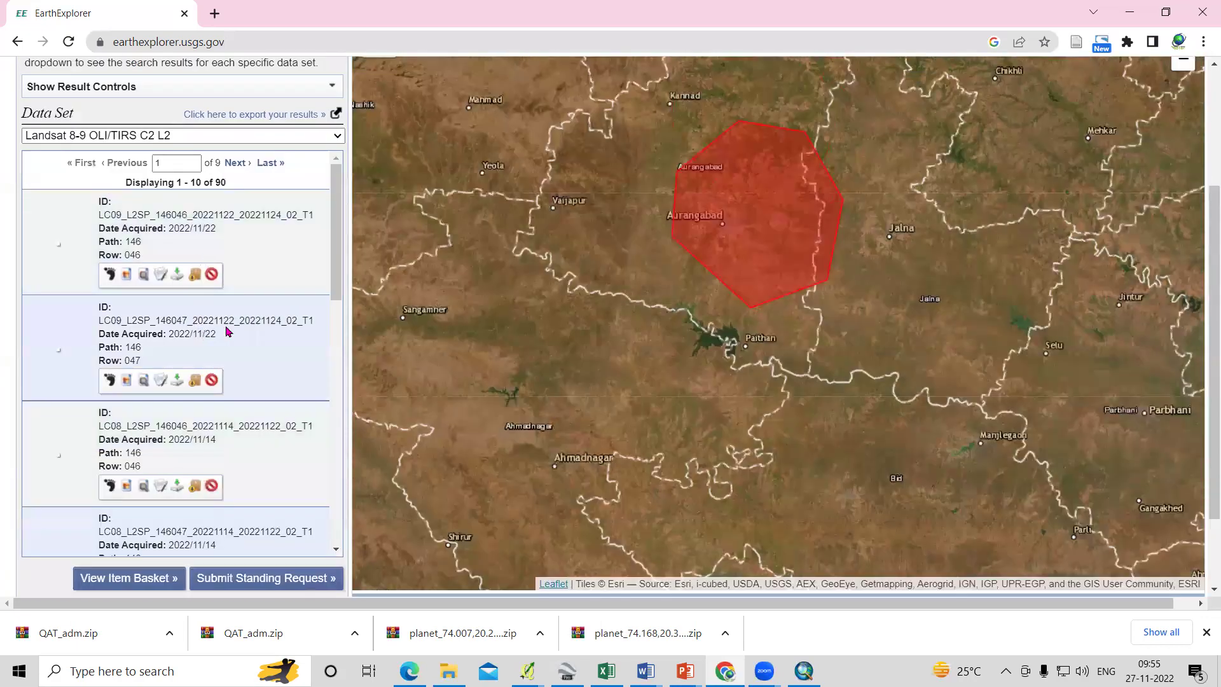
scroll(227, 331, up, 2)
click(127, 412)
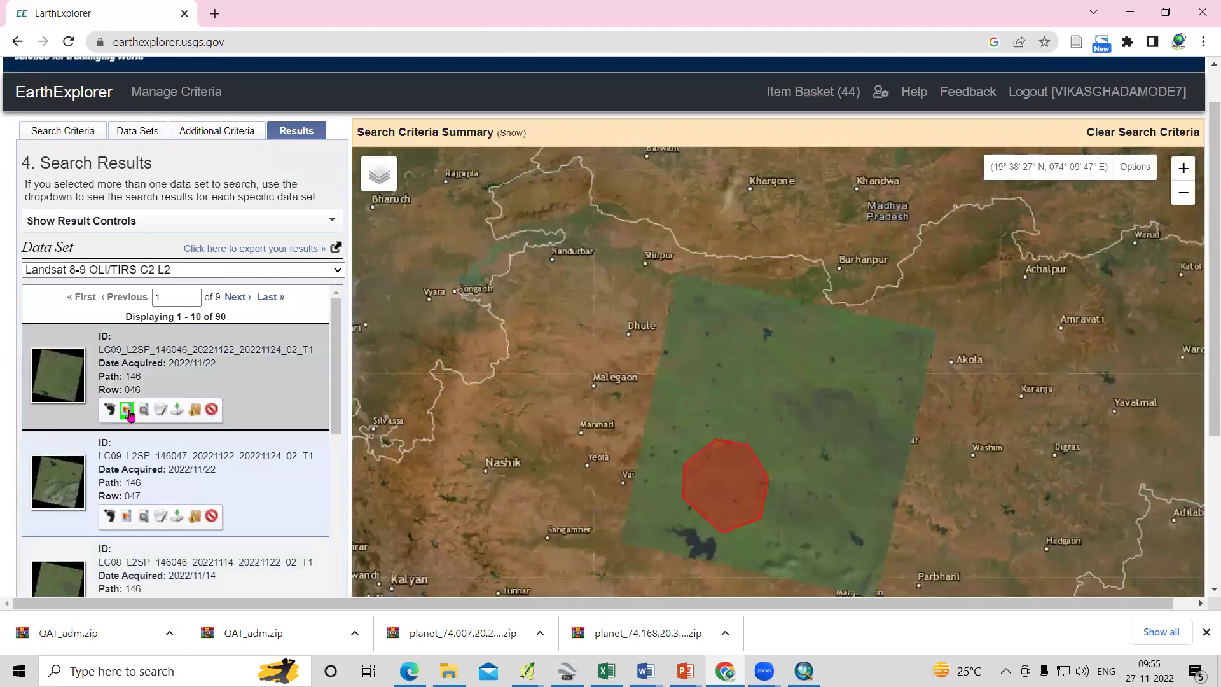
click(161, 411)
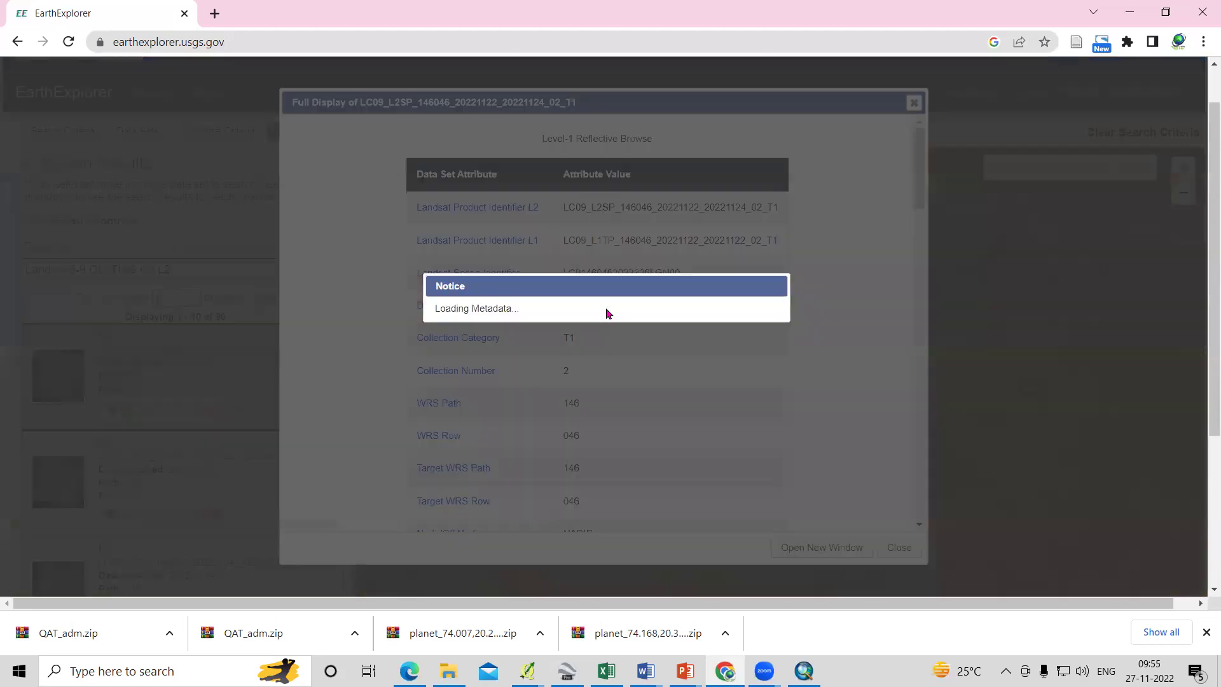
Review metadata for scene LC09_L2SP_146046_20221122 (path 146, row 046), then close it.
scroll(624, 308, up, 1)
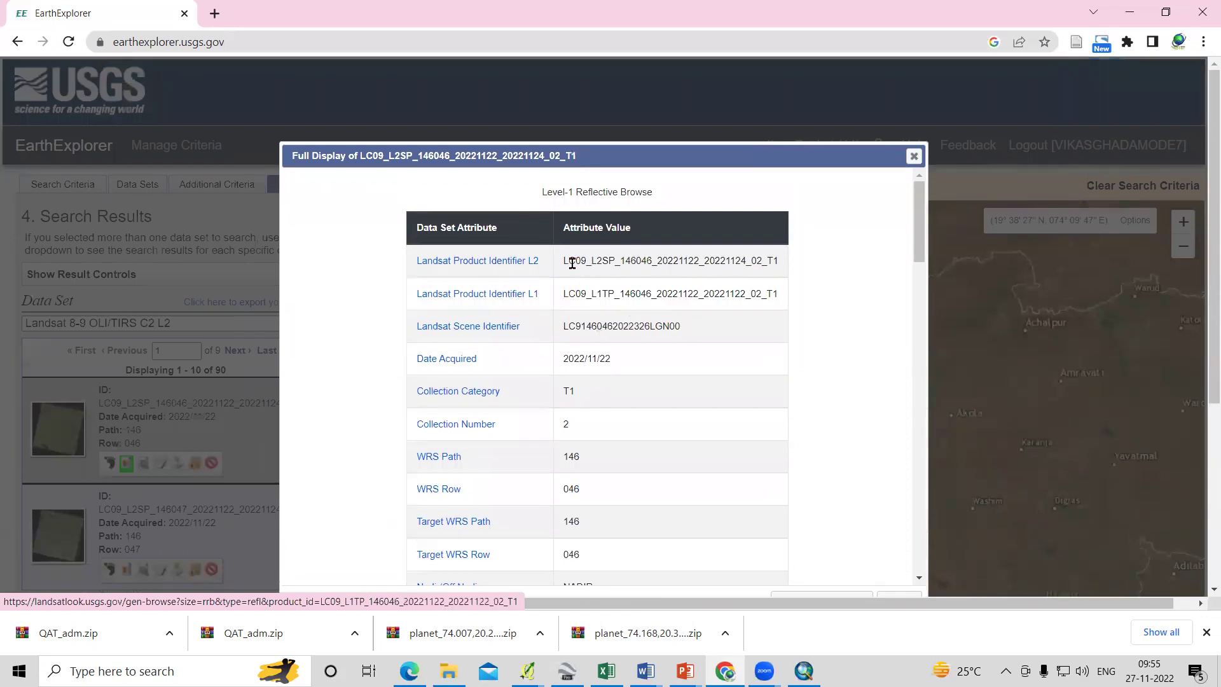
scroll(618, 473, down, 1)
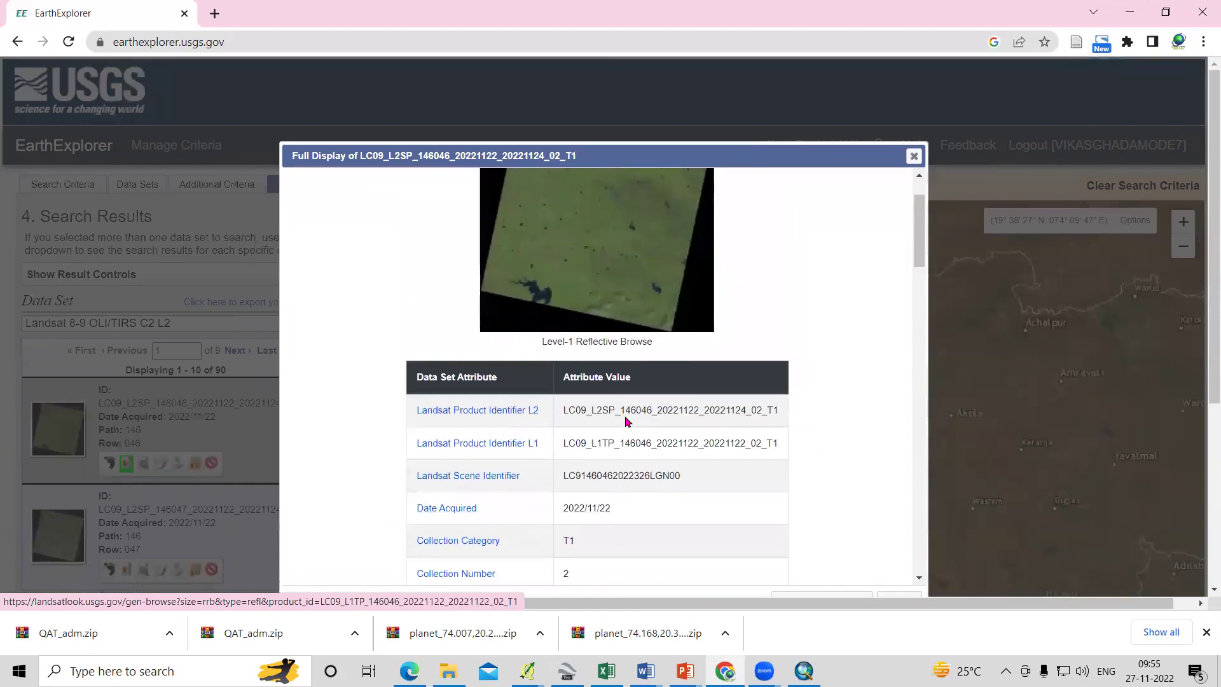
drag(624, 409, 691, 408)
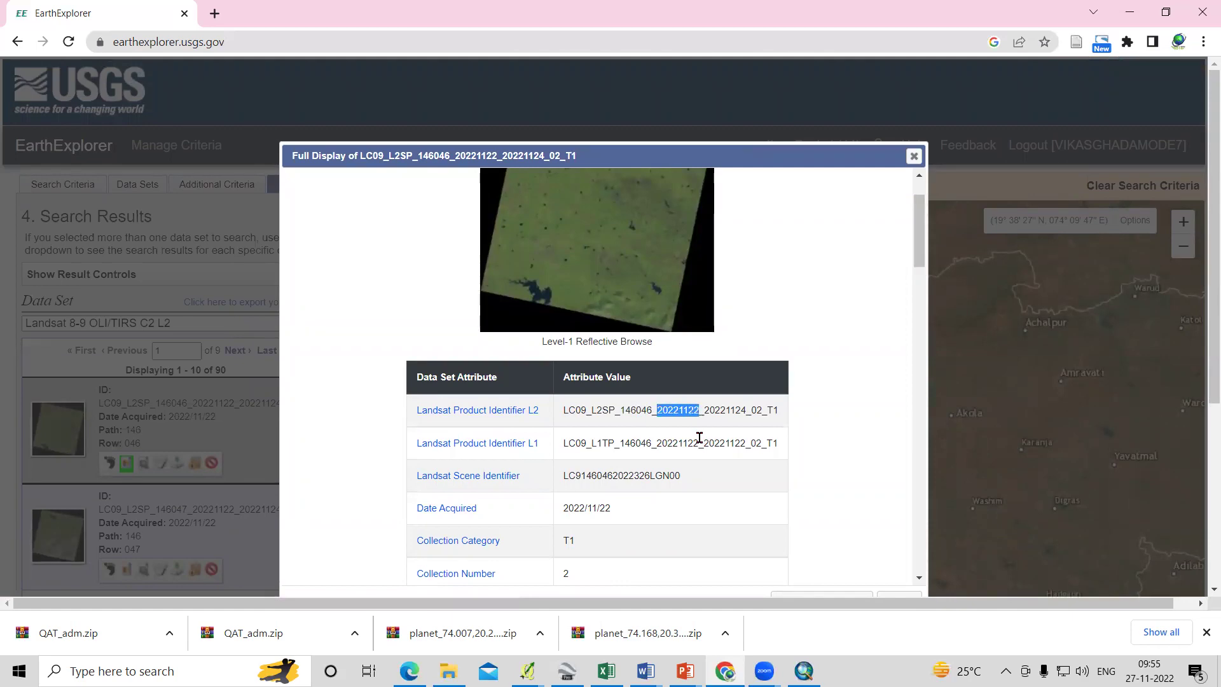
scroll(717, 460, down, 6)
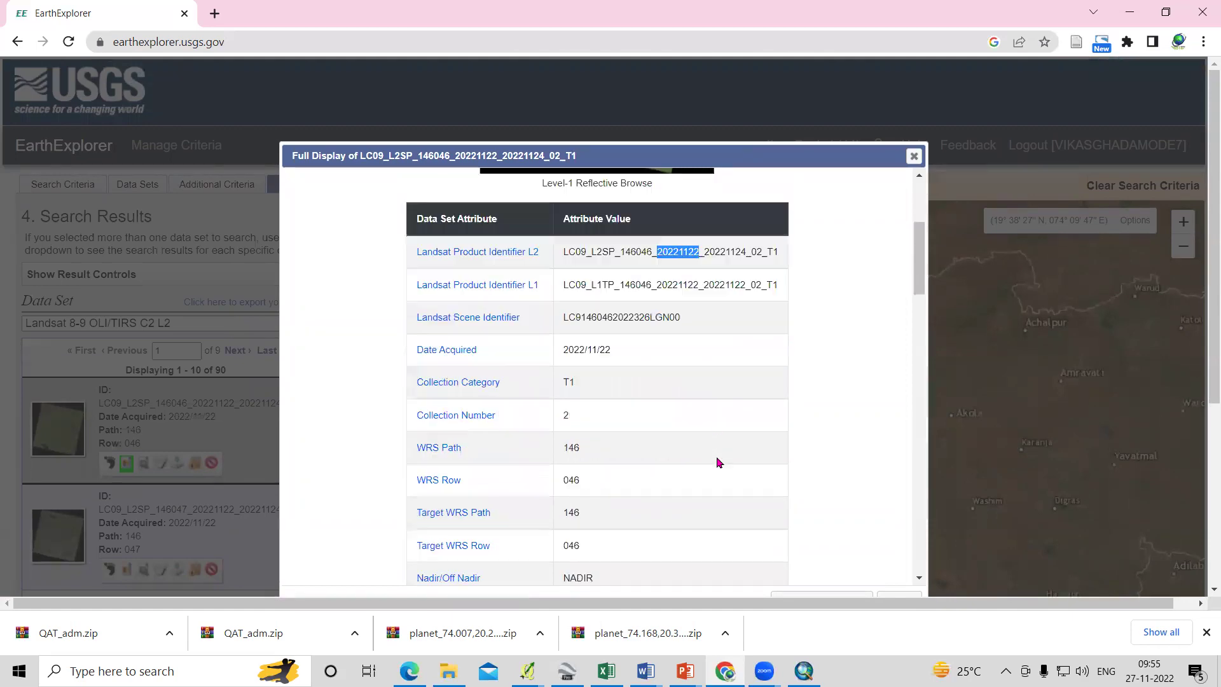
scroll(683, 405, up, 1)
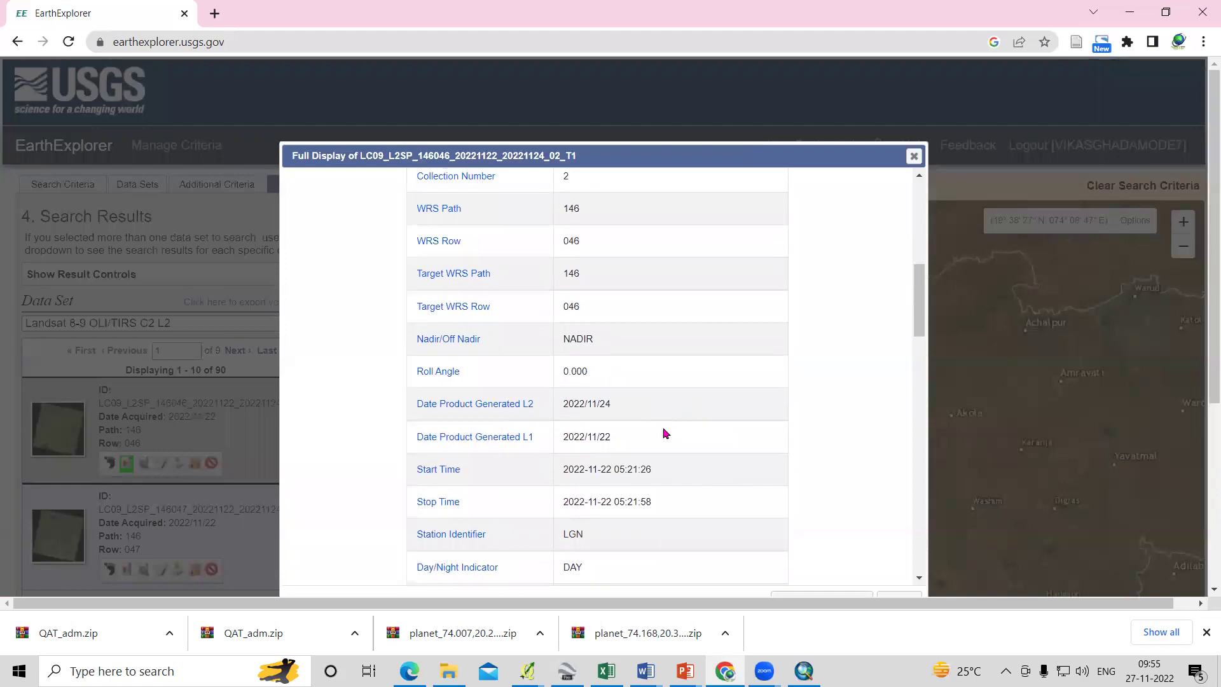
scroll(623, 349, up, 3)
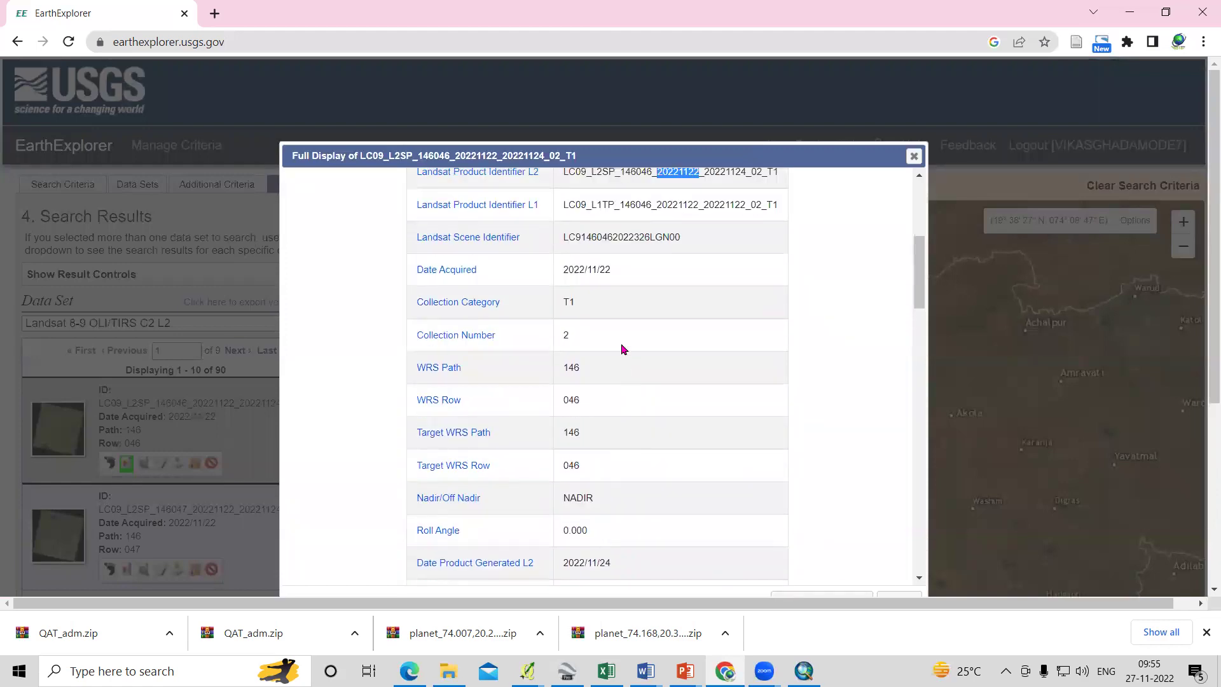
click(914, 156)
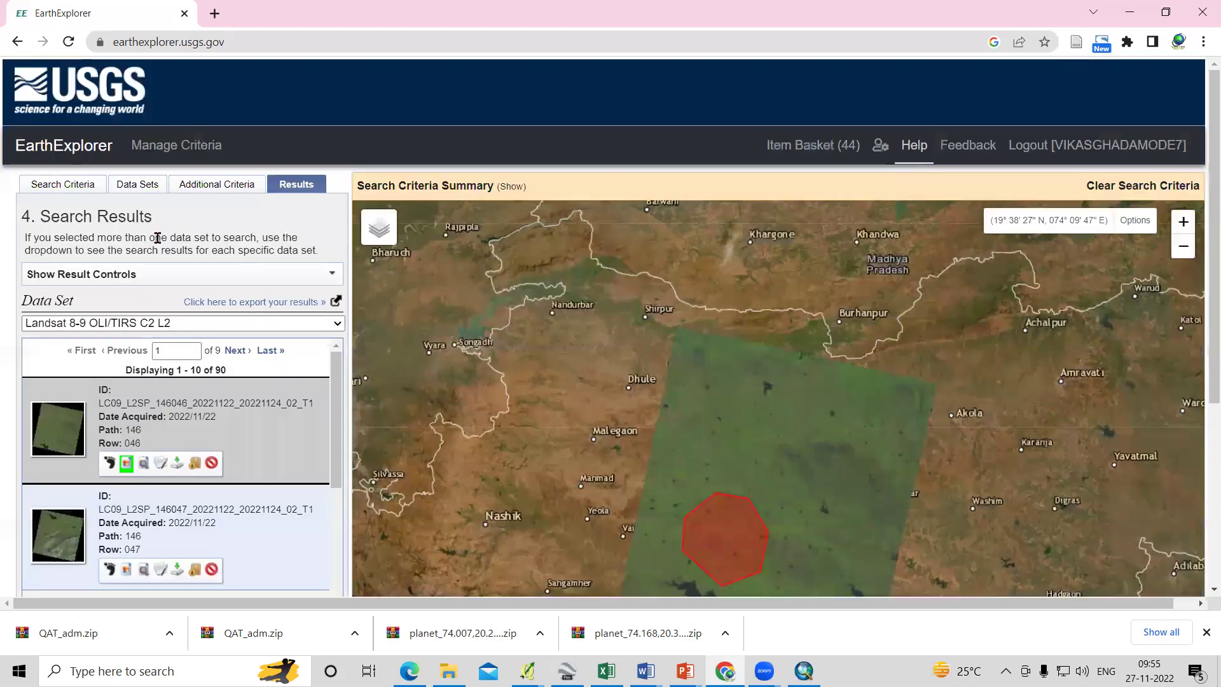
Restrict land cloud cover to 0–10 and rerun the search, showing the first scene's footprint.
click(223, 184)
scroll(200, 366, down, 2)
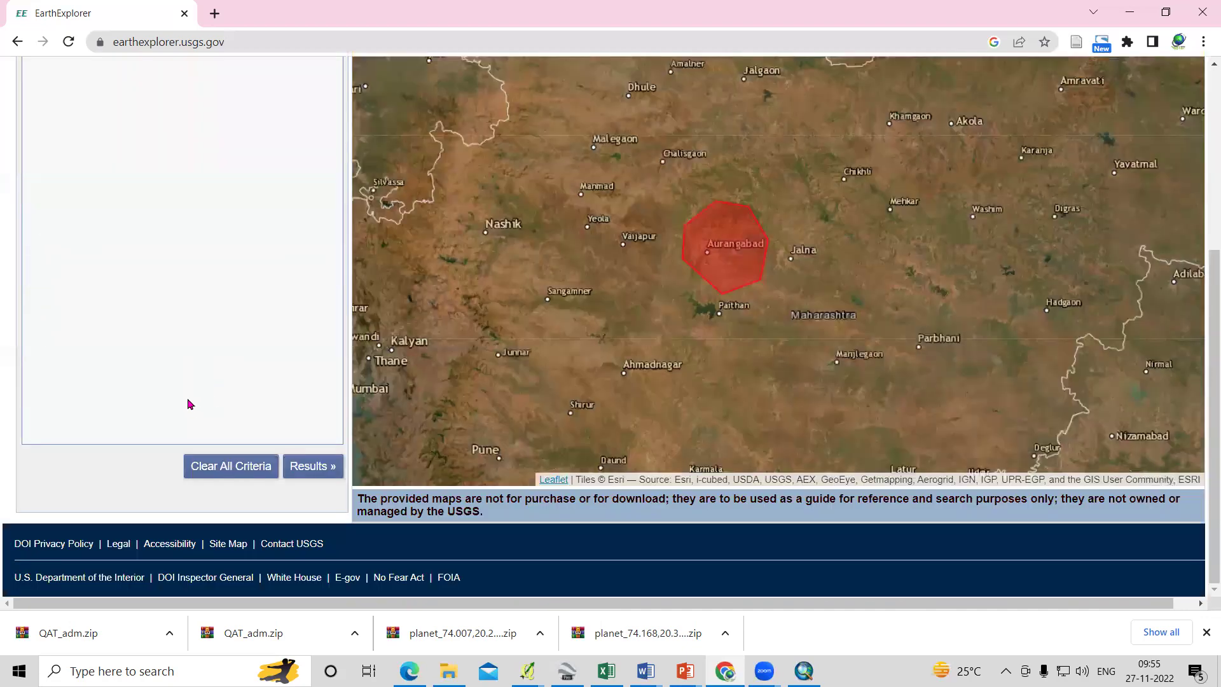
scroll(187, 404, up, 1)
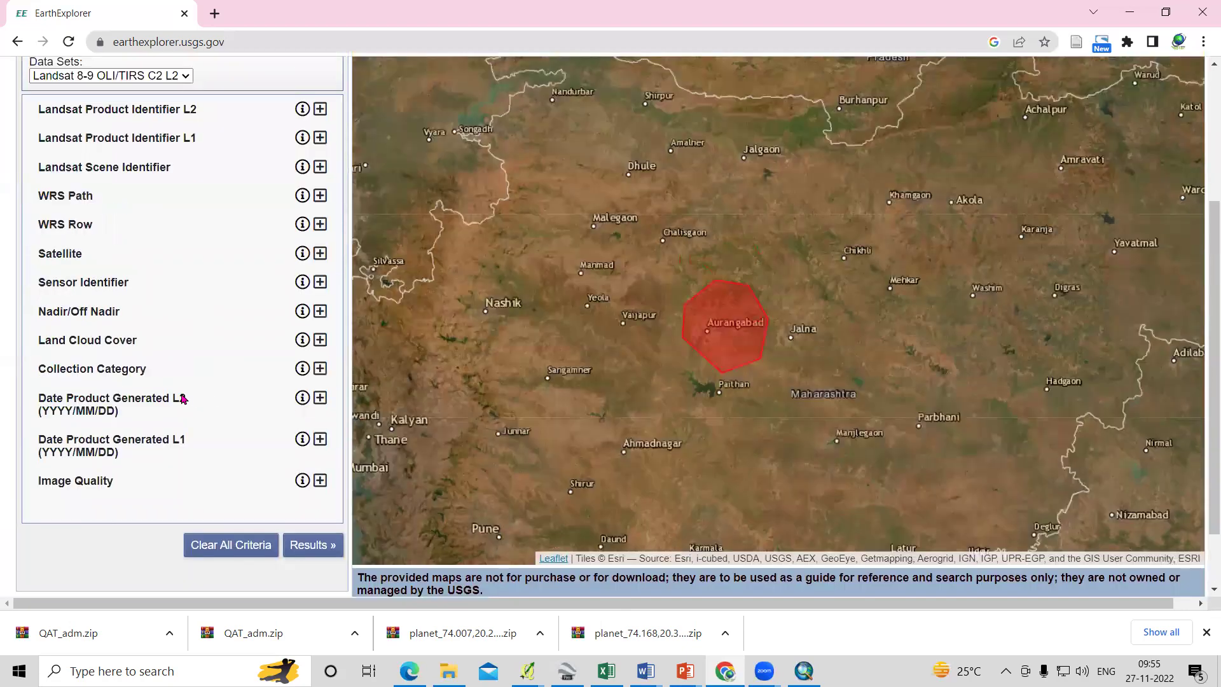
click(320, 341)
click(131, 366)
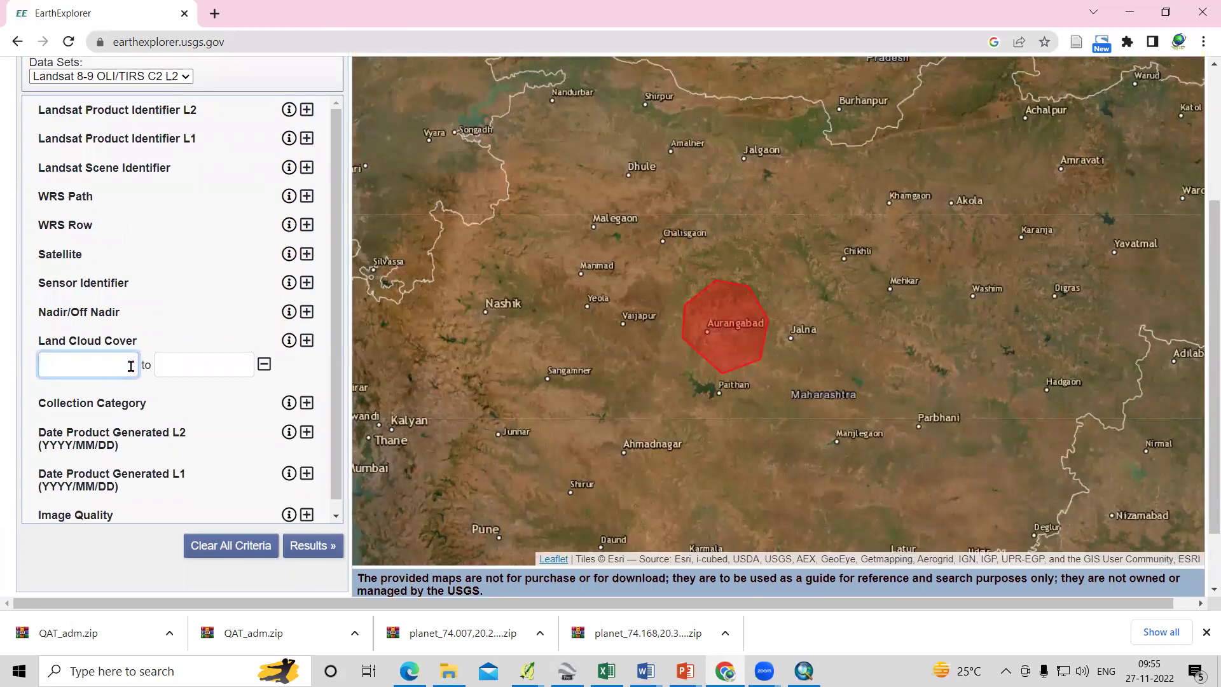
click(160, 361)
text(10)
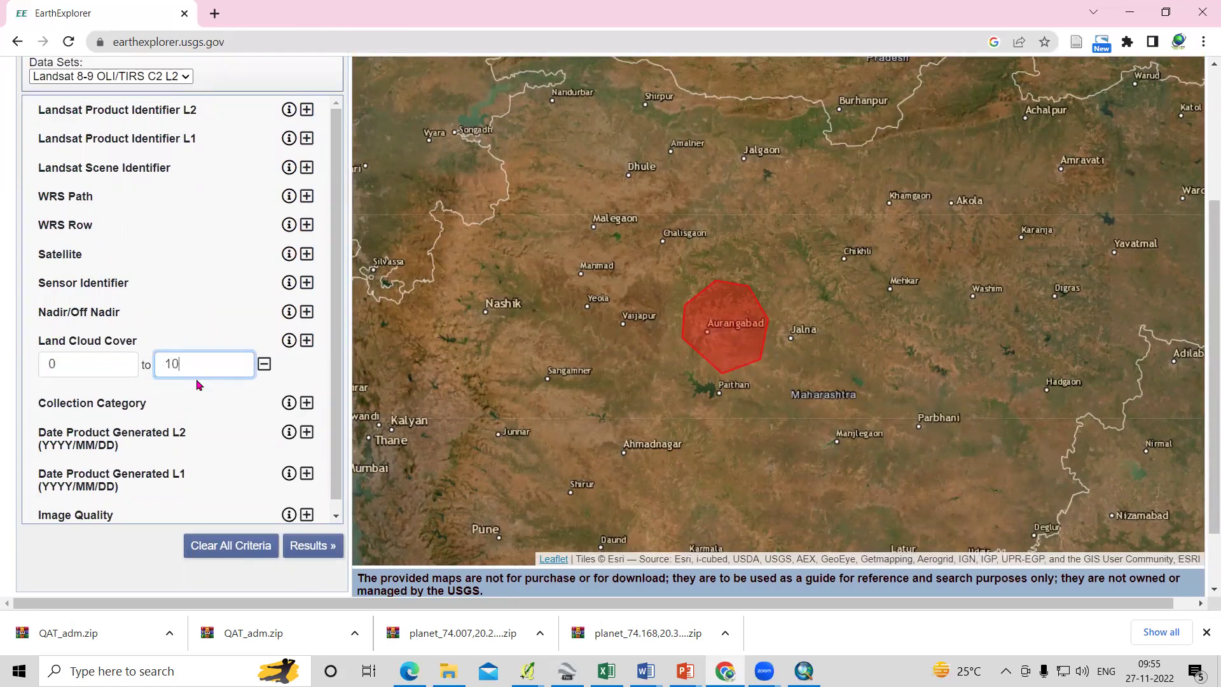
click(312, 545)
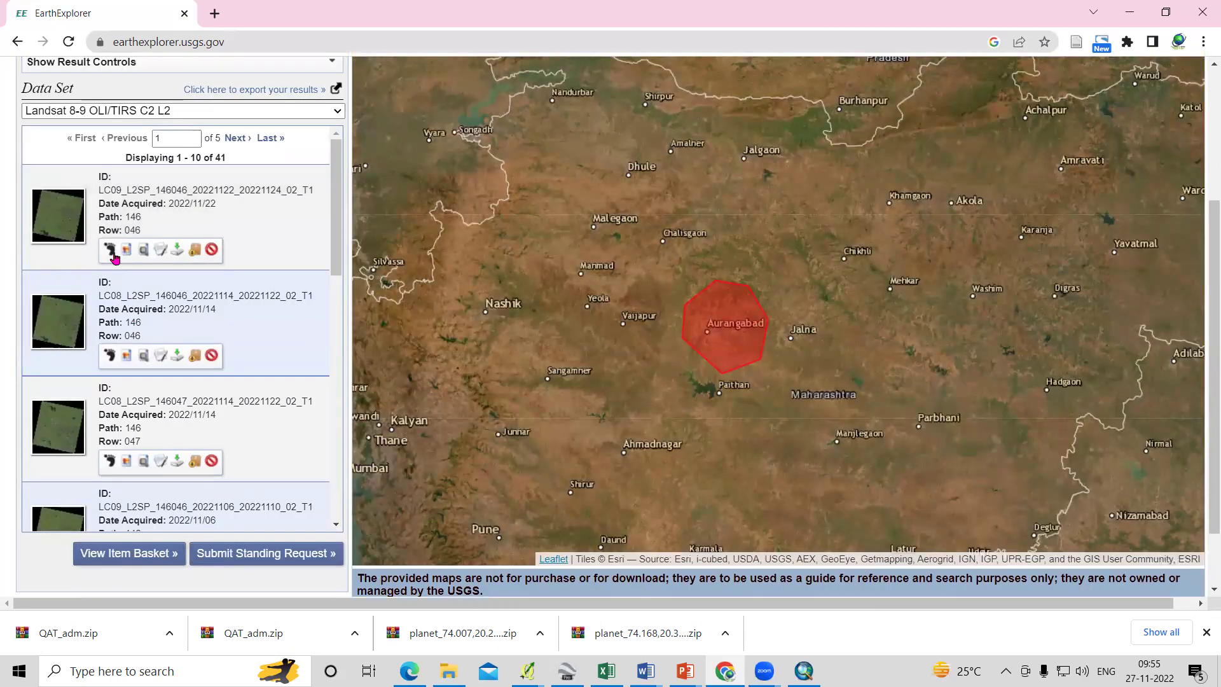
click(121, 251)
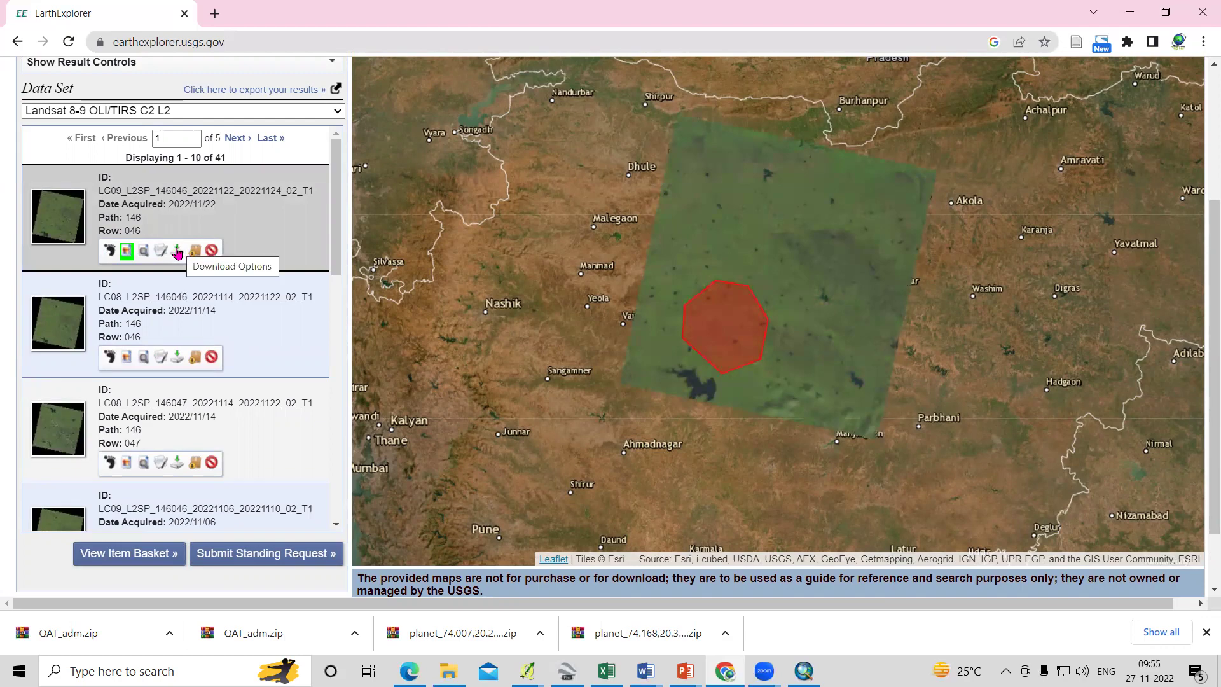
Download the 921.23 MiB Level-2 product bundle for the 2022/11/22 LC09 scene, then close the dialogs.
click(179, 251)
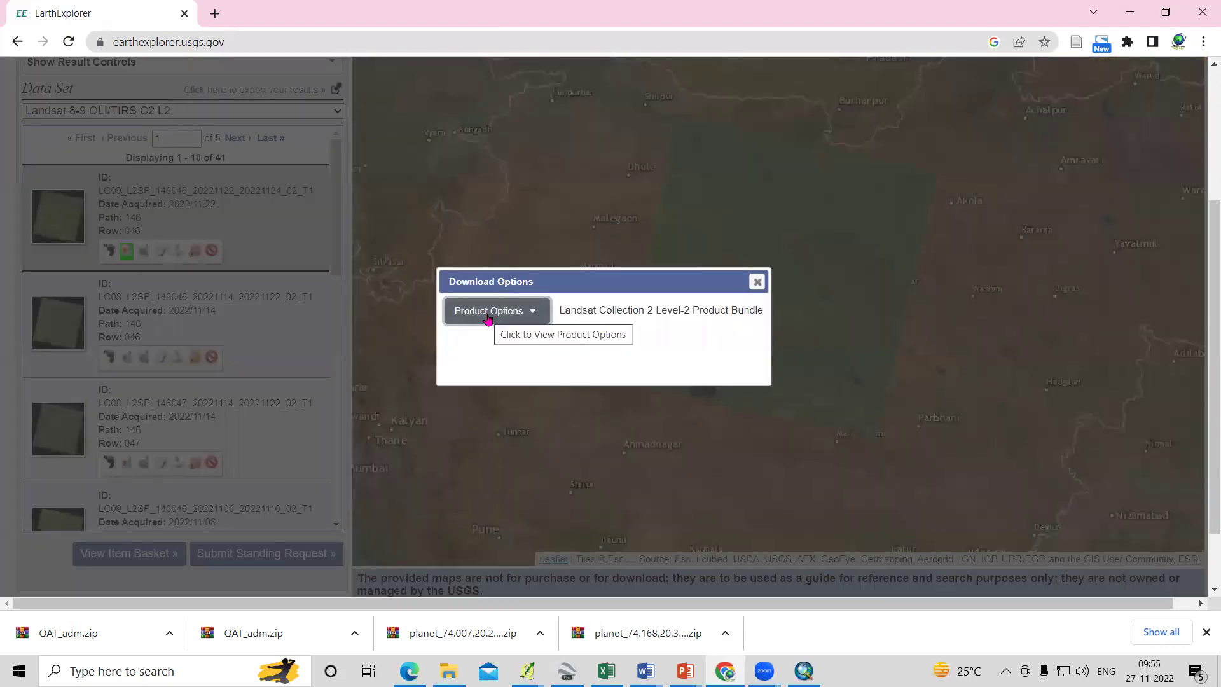
click(488, 316)
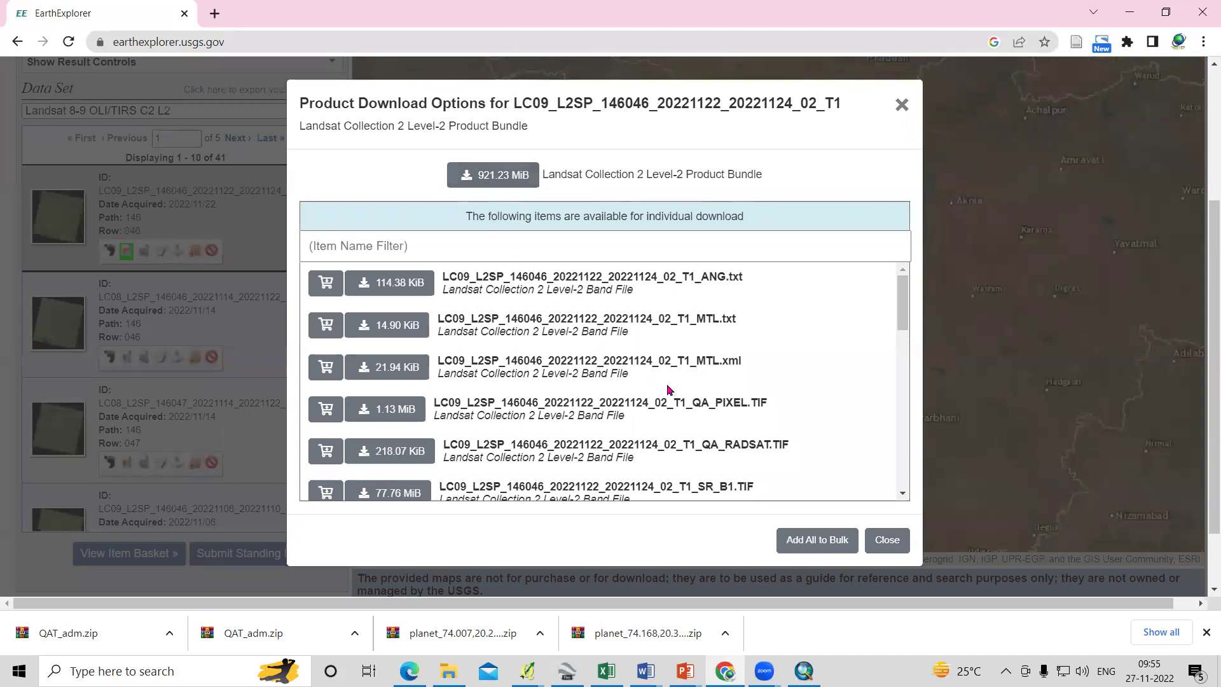
click(478, 183)
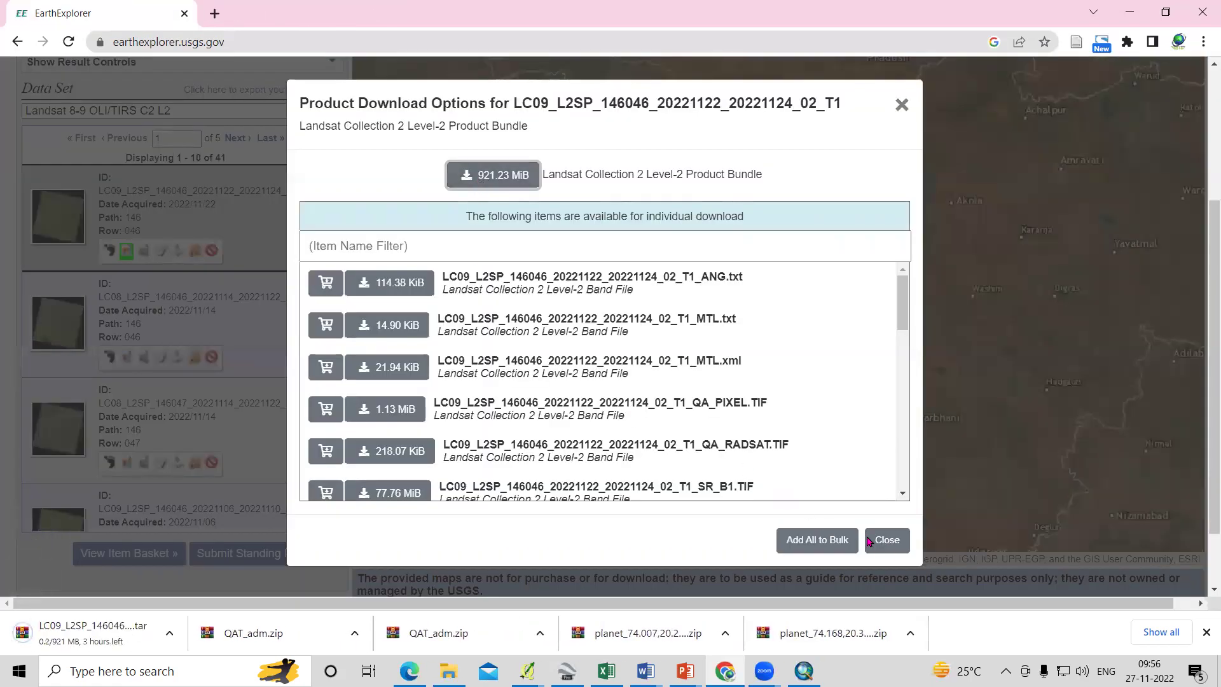
click(886, 537)
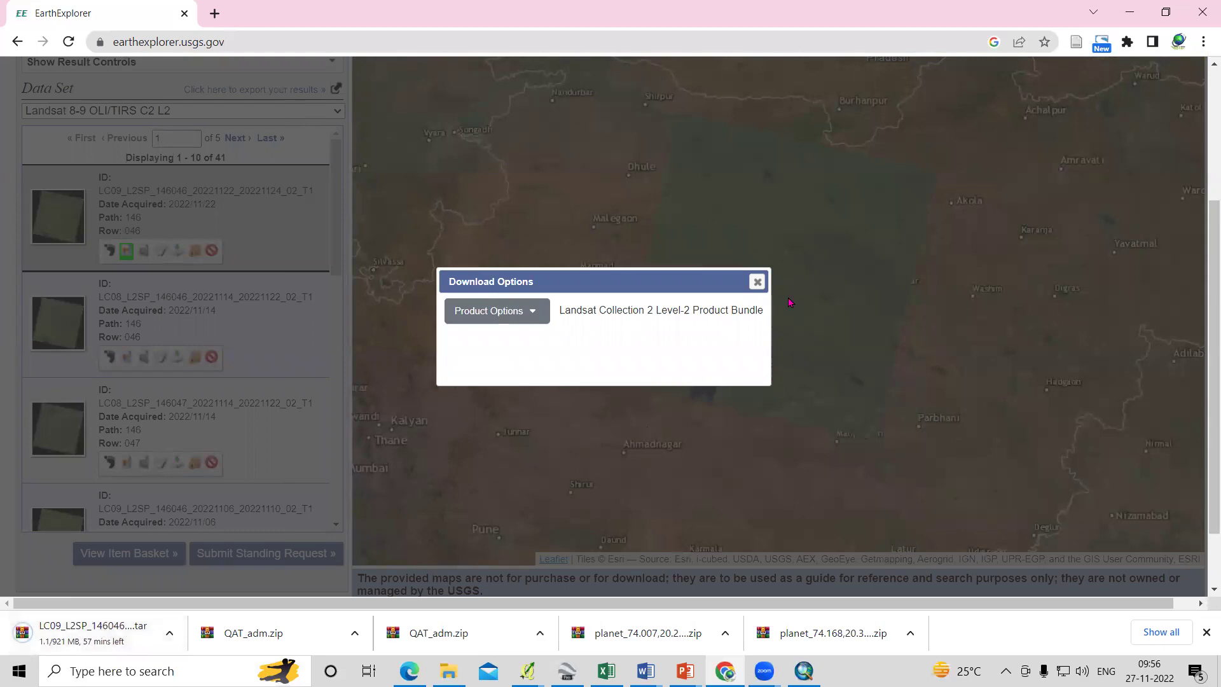
click(757, 281)
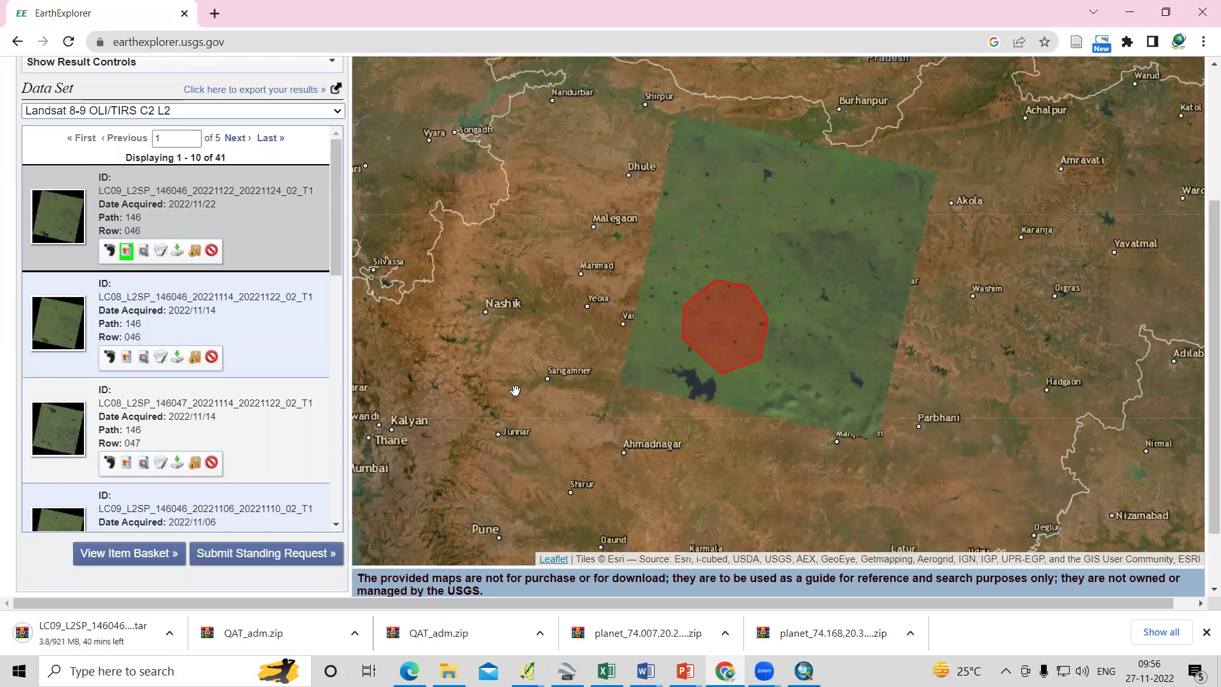
scroll(194, 410, up, 3)
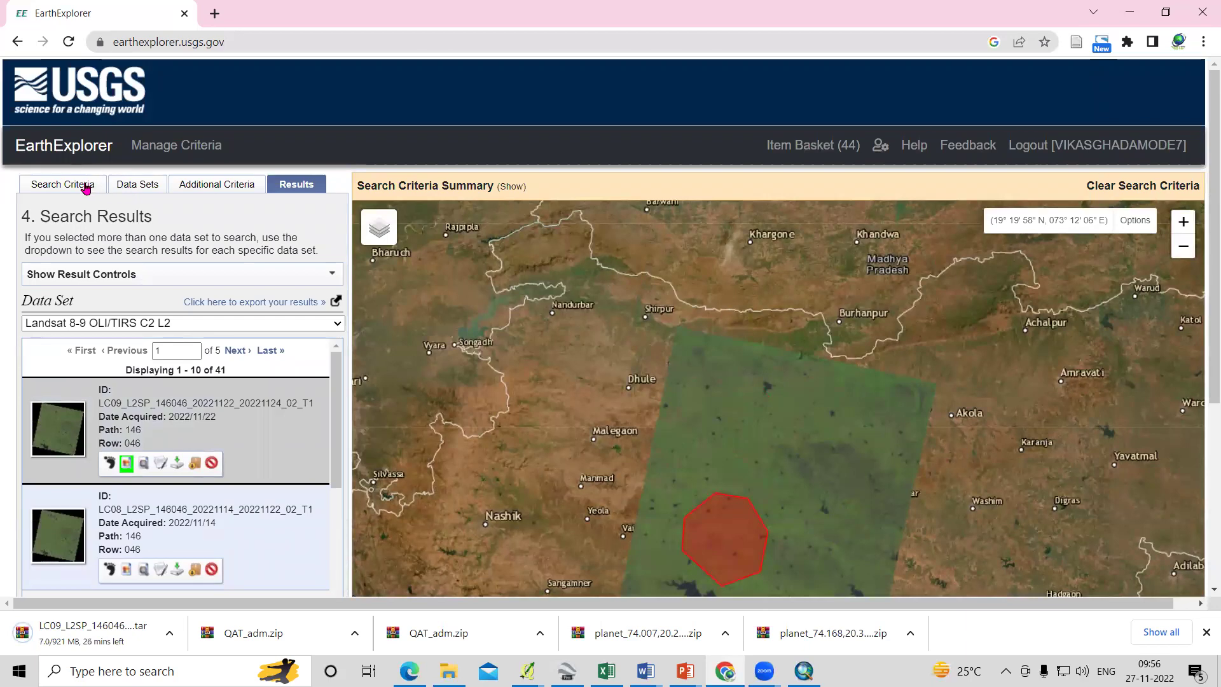
Browse the Data Sets list, expanding and collapsing Digital Elevation and SRTM.
click(113, 185)
scroll(130, 459, down, 5)
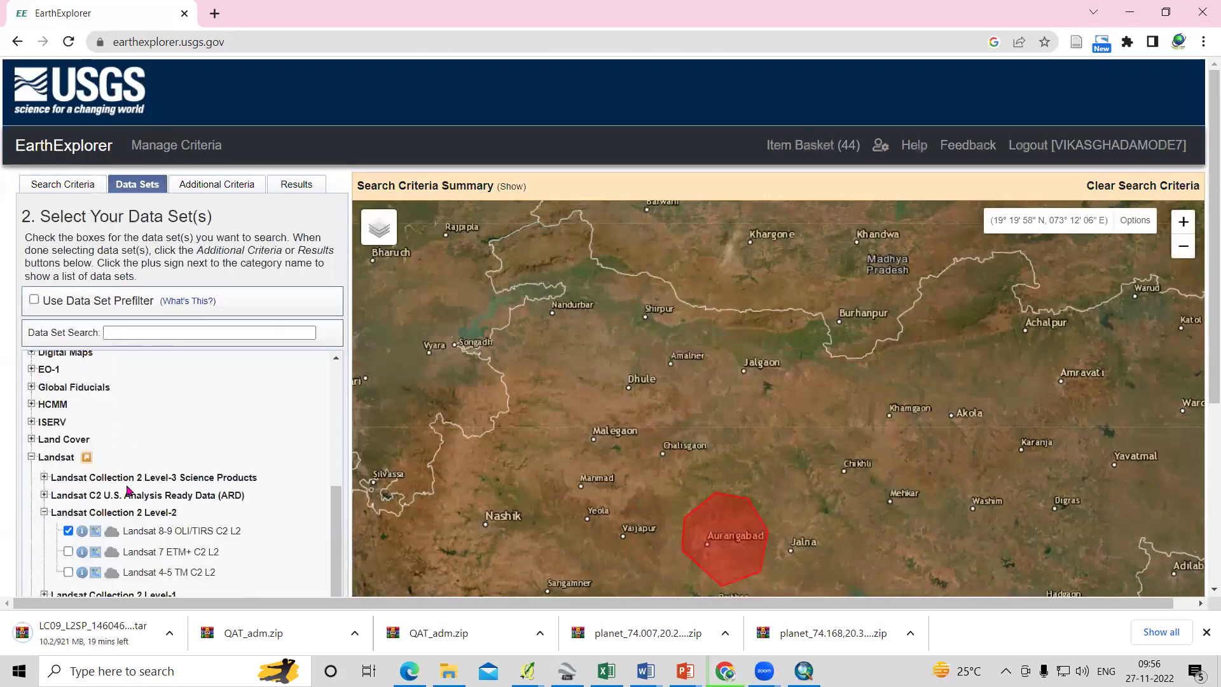
scroll(190, 305, down, 2)
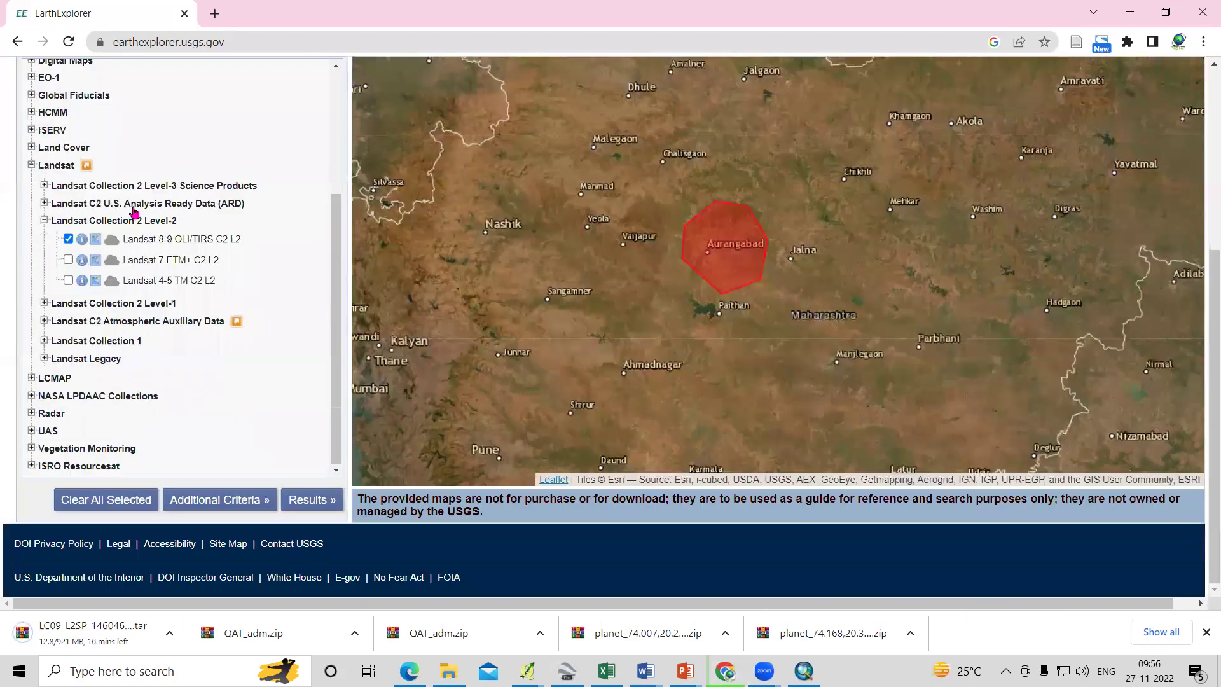
scroll(70, 216, up, 3)
scroll(74, 221, up, 1)
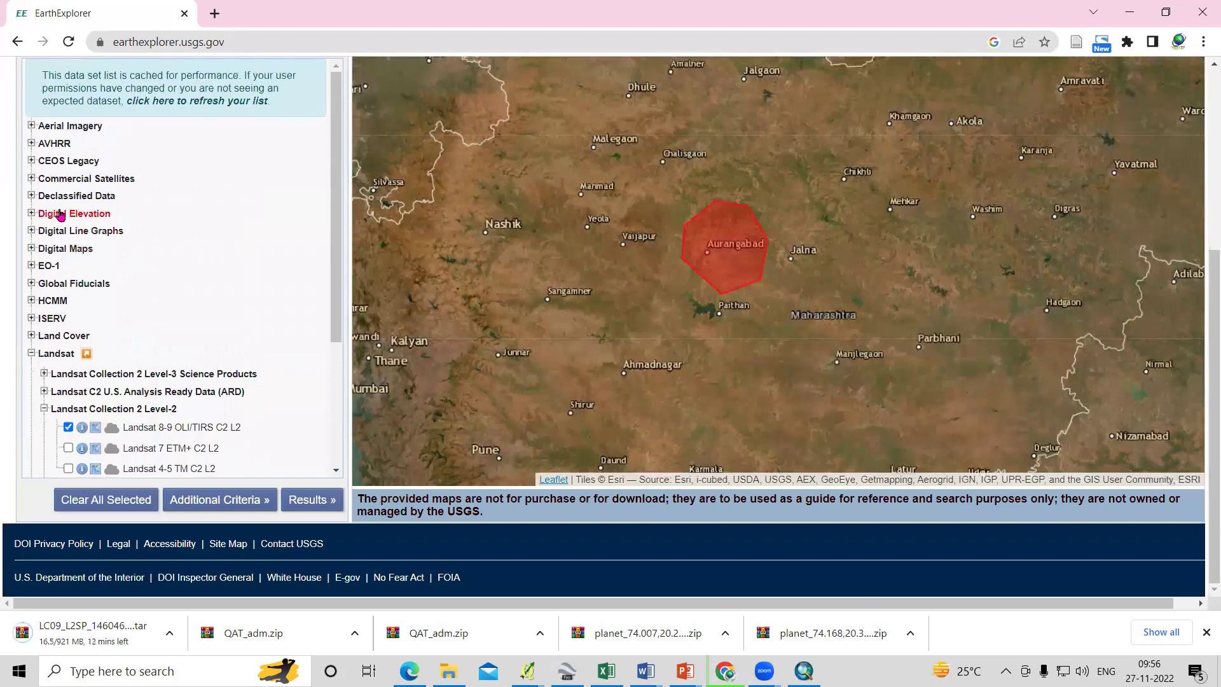
click(64, 213)
click(54, 360)
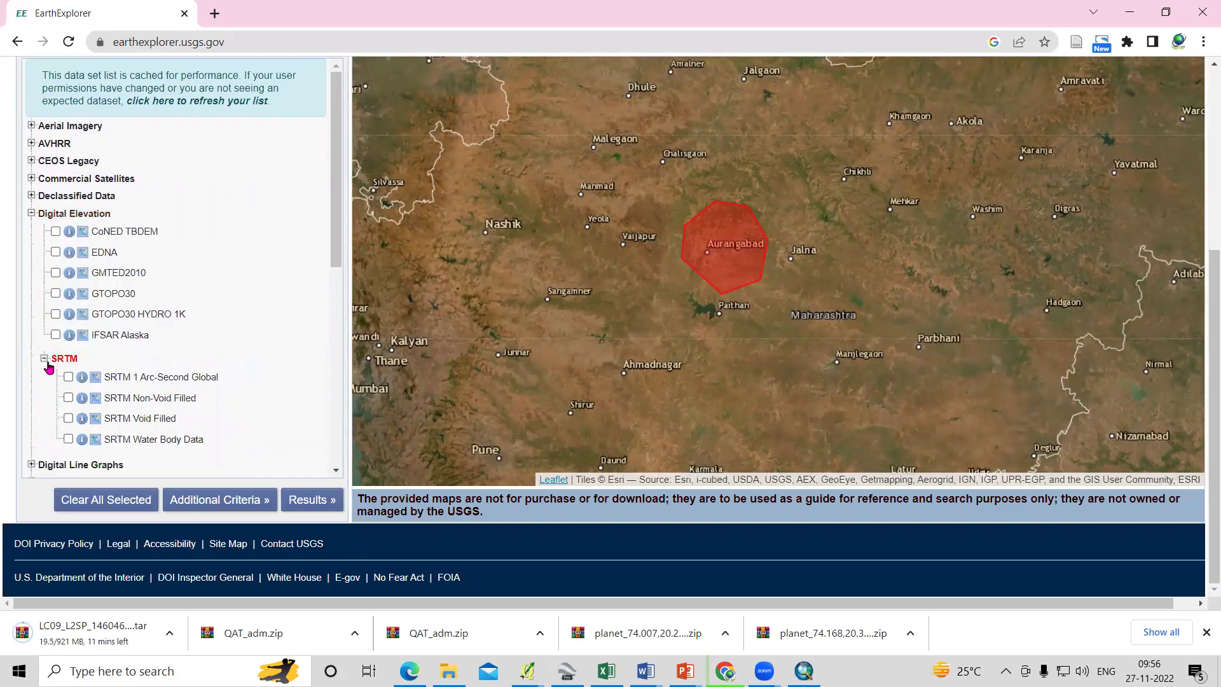
click(44, 359)
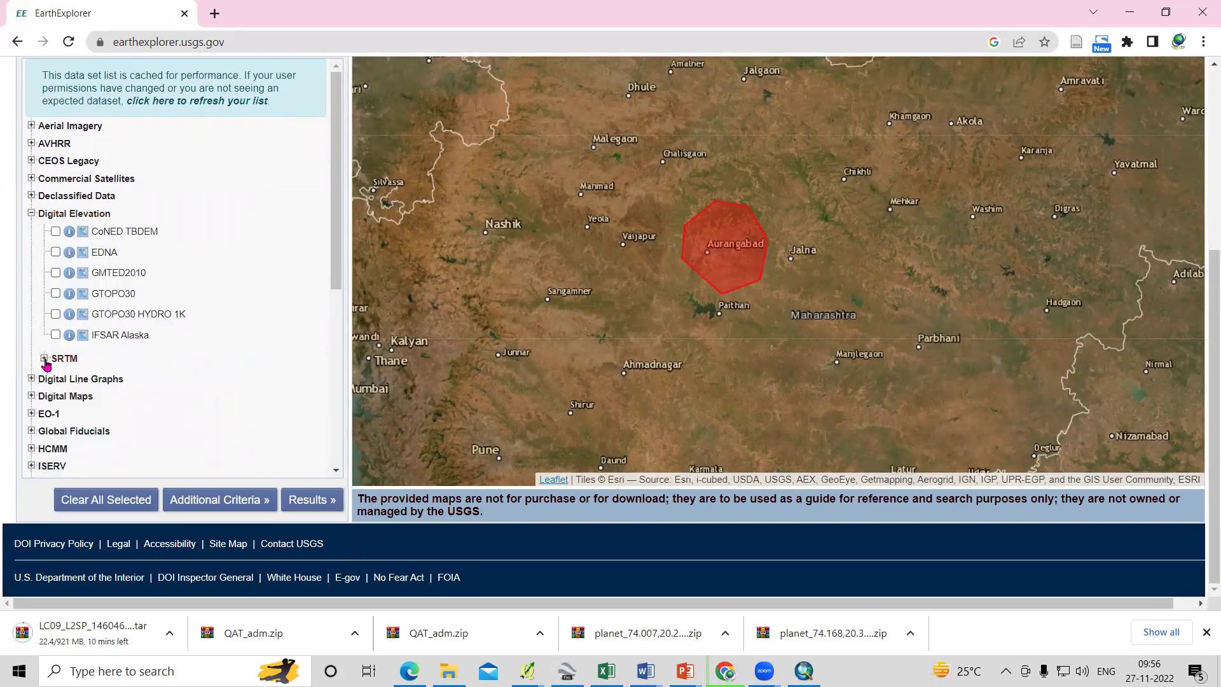
click(30, 215)
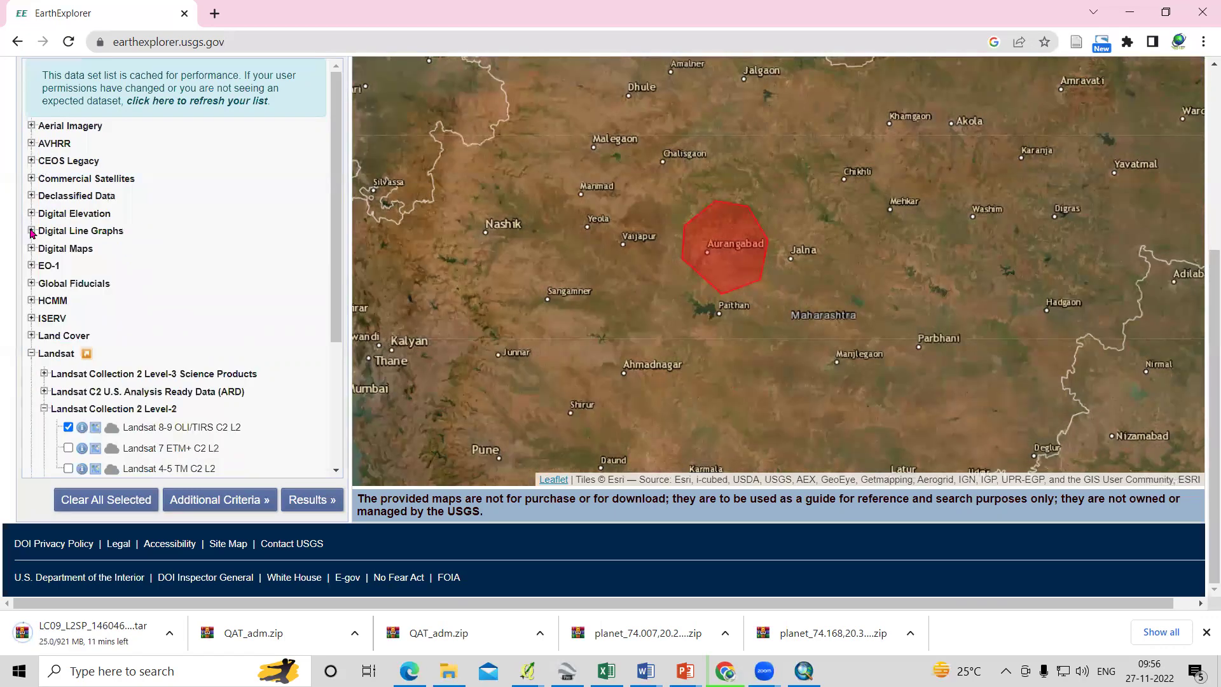
Go back to Search Criteria to view the Aurangabad polygon's vertex coordinates.
scroll(135, 273, up, 1)
scroll(134, 343, up, 3)
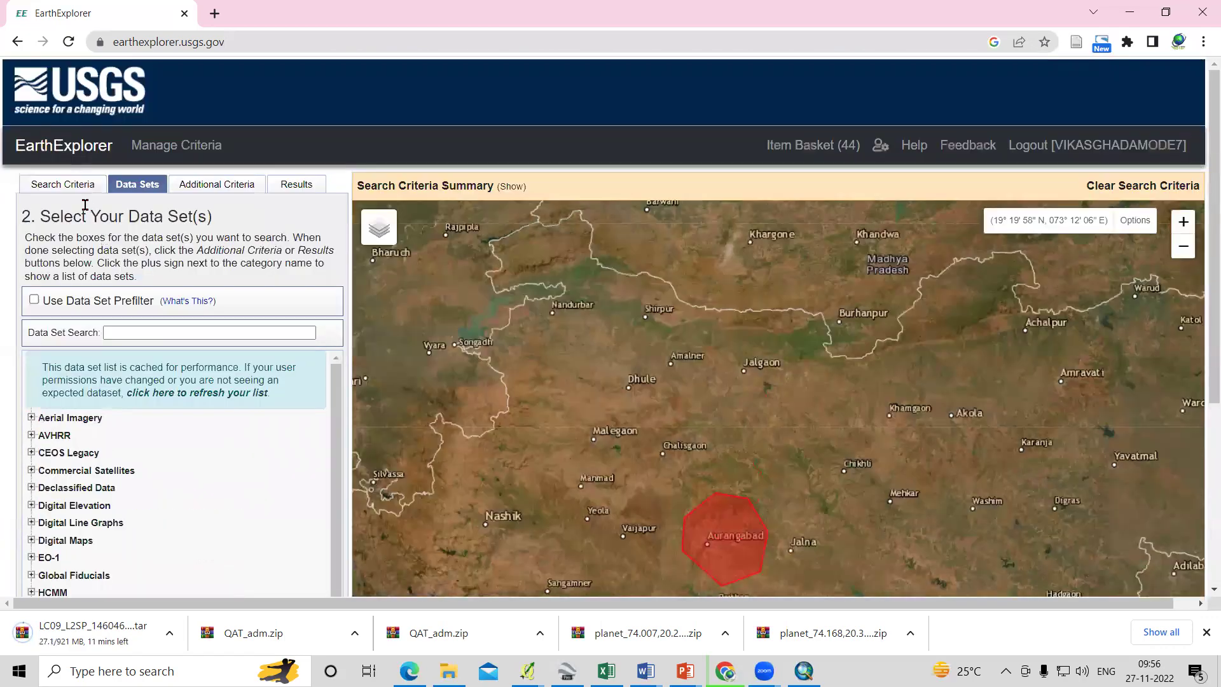
click(64, 184)
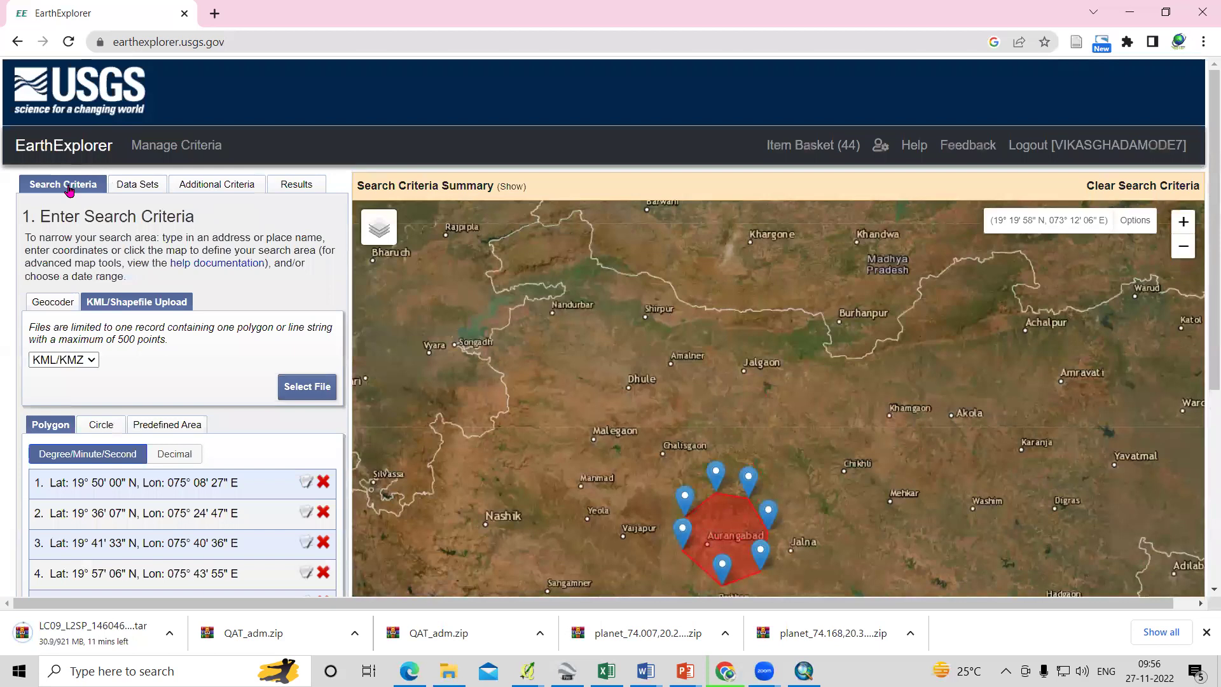